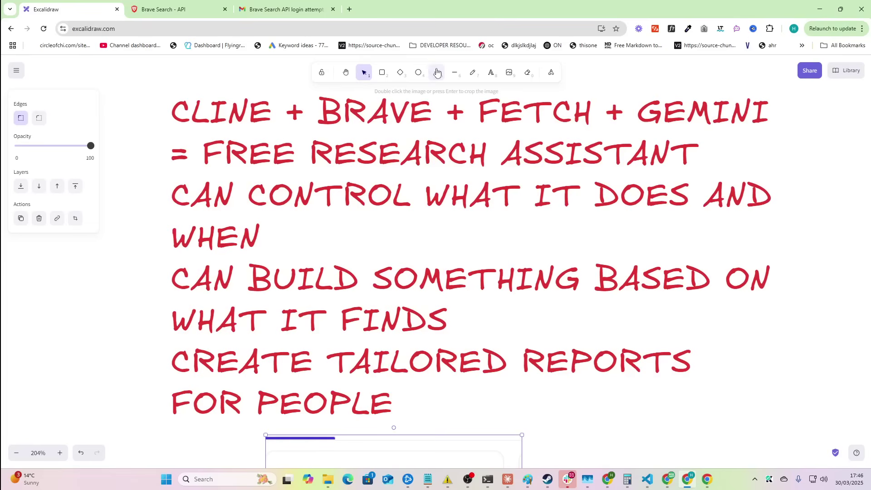
Step: Sketch a red freehand box around BRAVE in the 'CLINE + BRAVE + FETCH + GEMINI' heading
{"action": "left_click", "coordinate": [472, 75]}
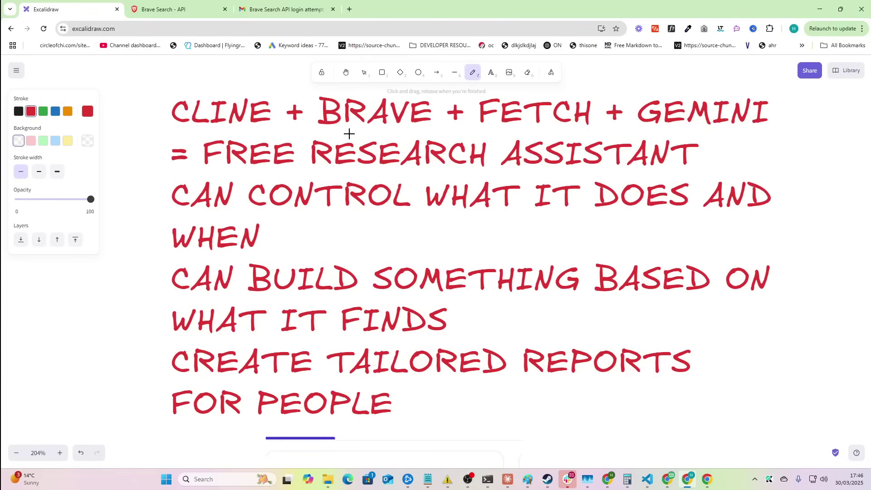
{"action": "left_click_drag", "start_coordinate": [309, 89], "coordinate": [310, 132]}
{"action": "mouse_move", "coordinate": [311, 86]}
{"action": "left_mouse_down"}
{"action": "mouse_move", "coordinate": [443, 86]}
{"action": "mouse_move", "coordinate": [443, 131]}
{"action": "mouse_move", "coordinate": [309, 132]}
{"action": "left_mouse_up"}
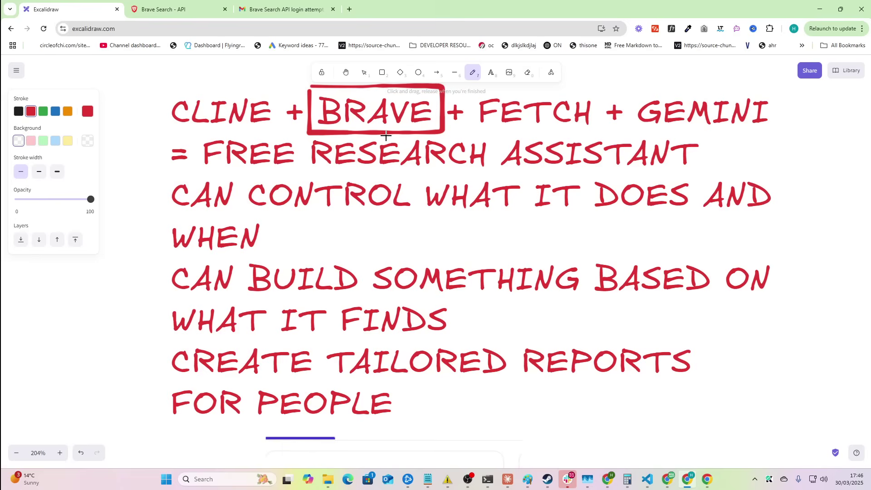
{"action": "scroll", "coordinate": [385, 215], "scroll_direction": "down", "scroll_amount": 3}
{"action": "scroll", "coordinate": [535, 325], "scroll_direction": "down", "scroll_amount": 8}
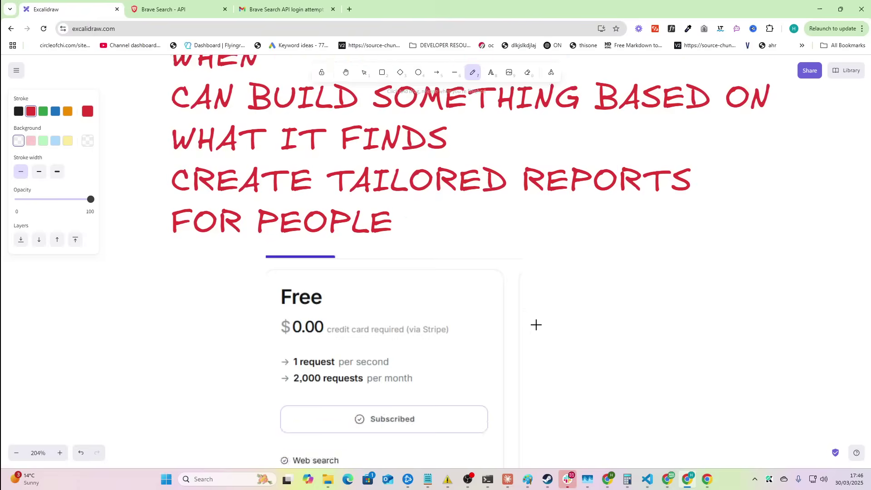
{"action": "scroll", "coordinate": [535, 325], "scroll_direction": "up", "scroll_amount": 12}
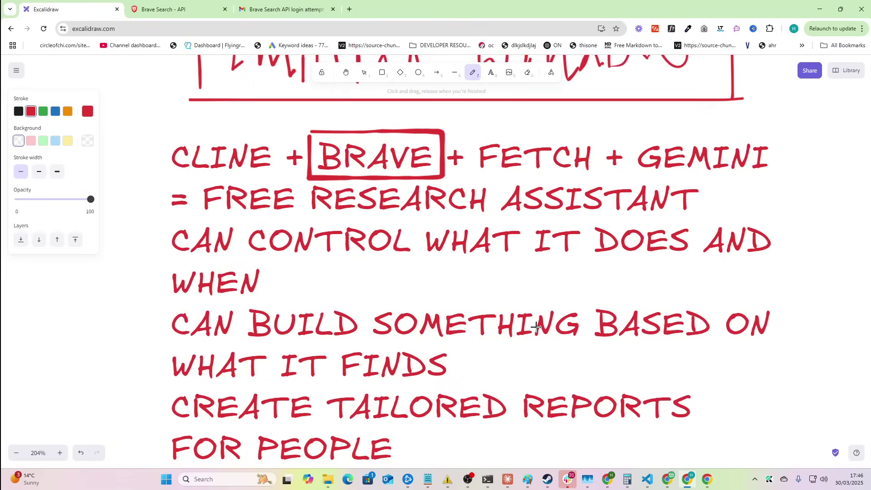
{"action": "scroll", "coordinate": [536, 326], "scroll_direction": "down", "scroll_amount": 1}
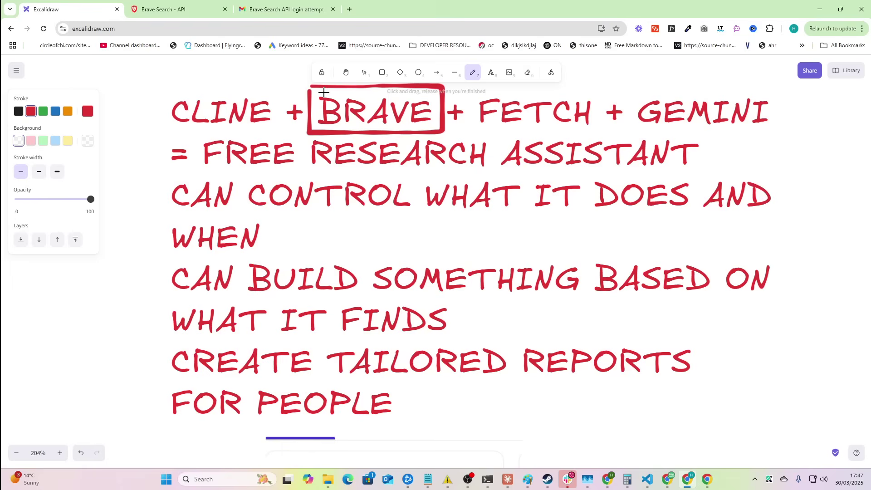
Step: In a new tab, load google.com and search for site:redbubble.com
{"action": "left_click", "coordinate": [350, 9]}
{"action": "type", "text": "google.com"}
{"action": "key", "text": "Return"}
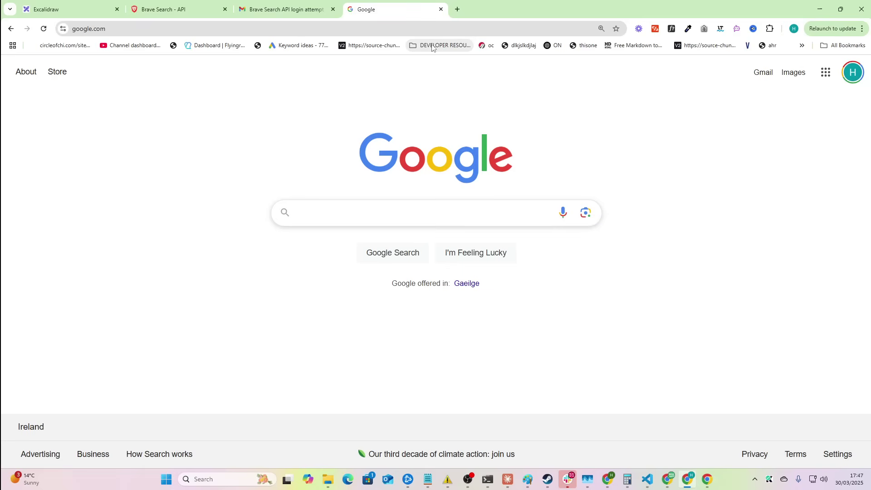
{"action": "type", "text": "site:redbubble.com"}
{"action": "key", "text": "Return"}
Step: Limit the redbubble.com results to the past 24 hours and skim the top results
{"action": "left_click", "coordinate": [401, 117]}
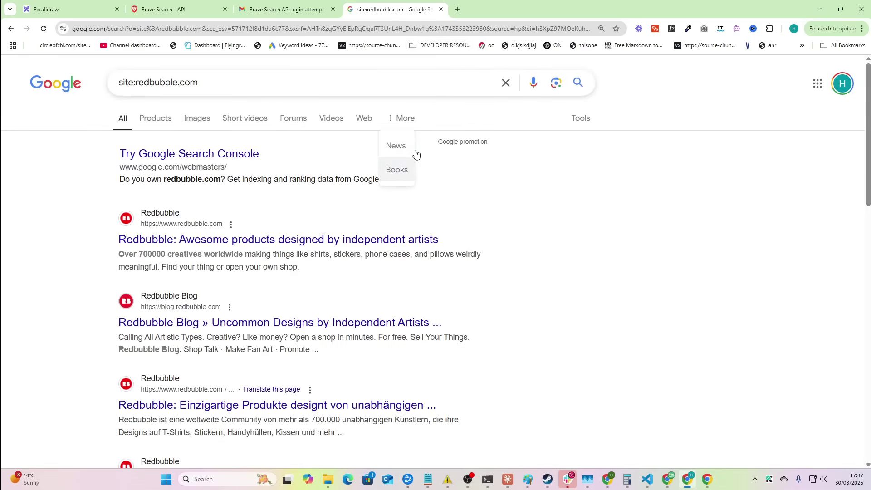
{"action": "left_click", "coordinate": [581, 119]}
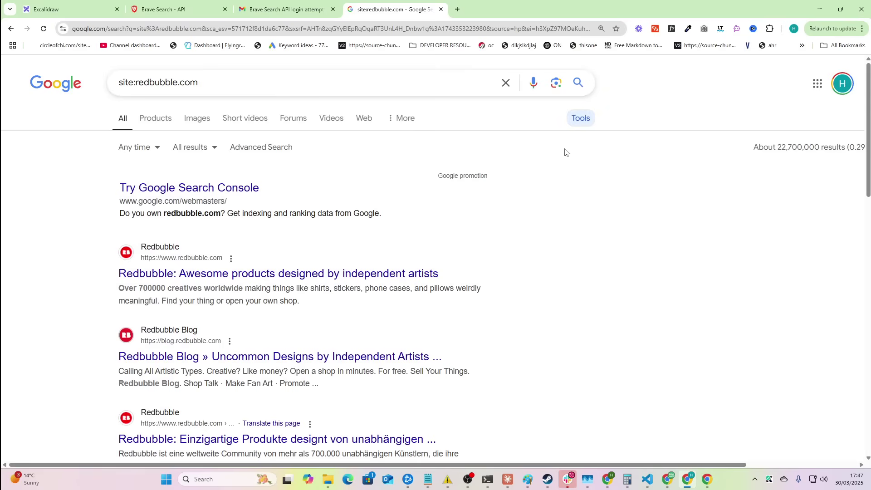
{"action": "left_click", "coordinate": [149, 148]}
{"action": "left_click", "coordinate": [157, 200]}
{"action": "left_click_drag", "start_coordinate": [111, 224], "coordinate": [405, 263]}
{"action": "left_click_drag", "start_coordinate": [82, 263], "coordinate": [268, 407]}
{"action": "scroll", "coordinate": [631, 345], "scroll_direction": "down", "scroll_amount": 2}
{"action": "scroll", "coordinate": [454, 272], "scroll_direction": "up", "scroll_amount": 2}
{"action": "left_click", "coordinate": [282, 222]}
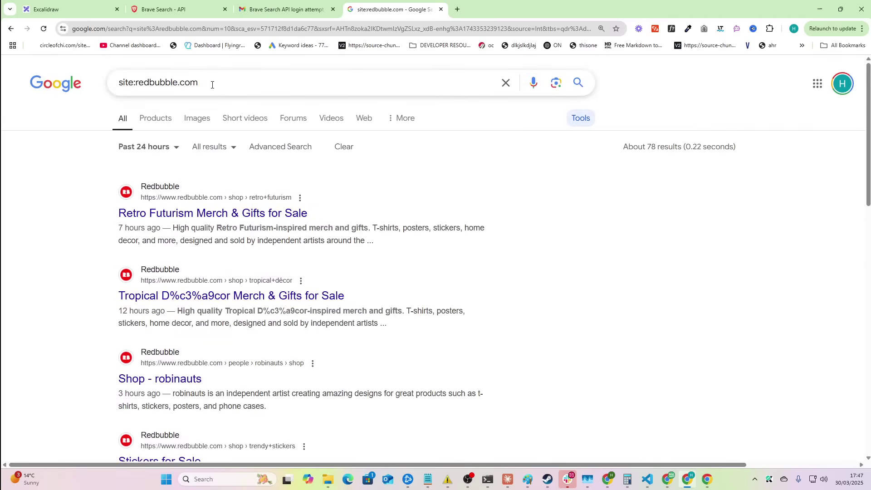
Step: Search Google for site:2men.it and restrict results to the past week
{"action": "left_click_drag", "start_coordinate": [212, 78], "coordinate": [5, 38]}
{"action": "type", "text": "site:2men.it"}
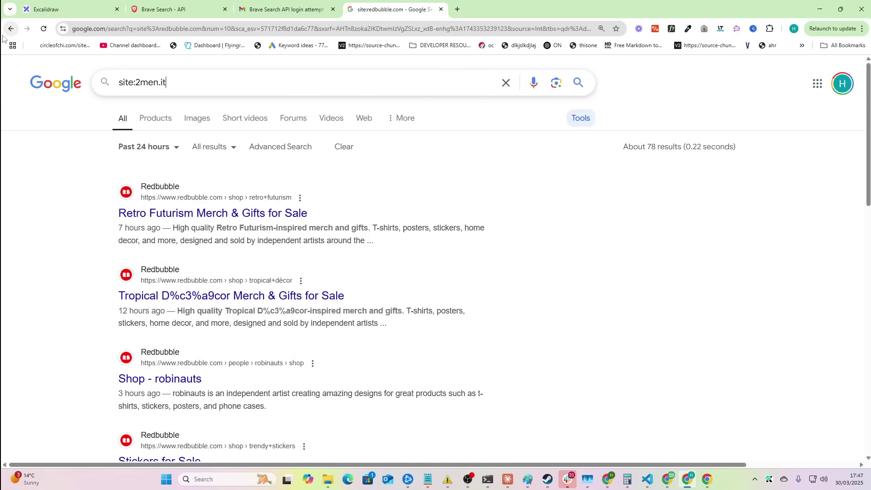
{"action": "key", "text": "Return"}
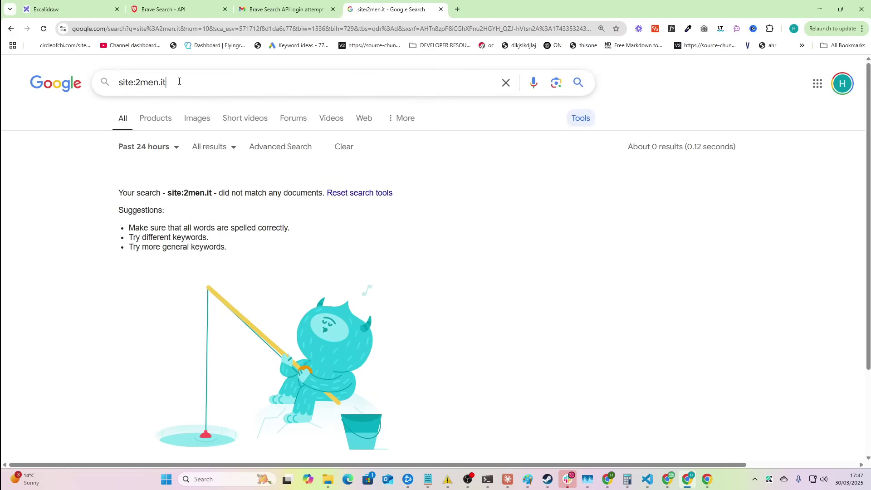
{"action": "left_click", "coordinate": [159, 148]}
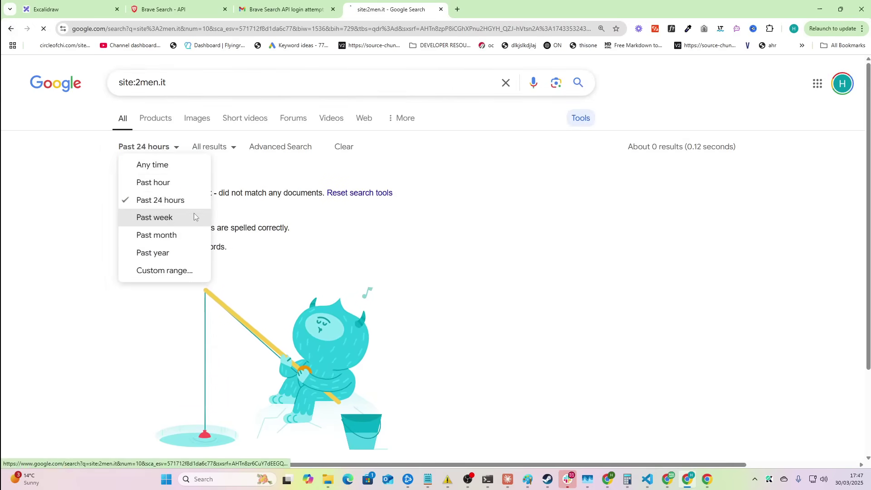
{"action": "left_click", "coordinate": [175, 215]}
Step: Move to the second page of the past-week 2men.it results
{"action": "scroll", "coordinate": [69, 209], "scroll_direction": "down", "scroll_amount": 6}
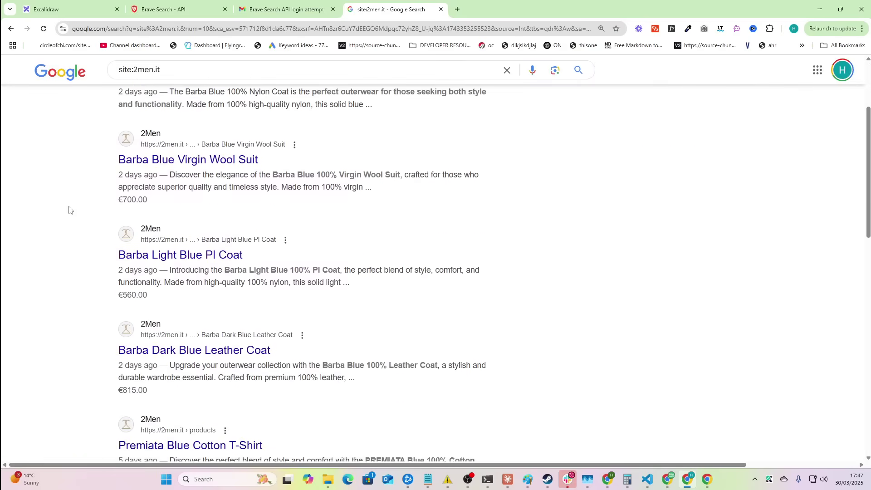
{"action": "scroll", "coordinate": [69, 210], "scroll_direction": "down", "scroll_amount": 11}
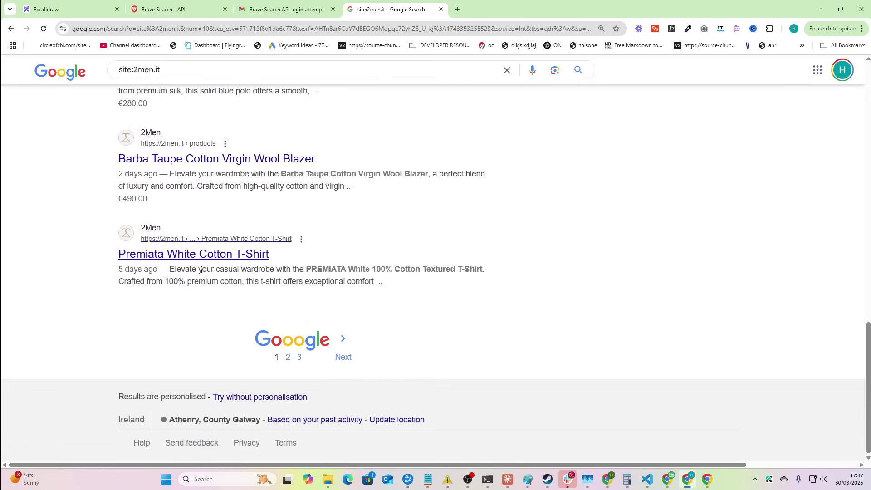
{"action": "left_click", "coordinate": [291, 343]}
{"action": "scroll", "coordinate": [290, 343], "scroll_direction": "down", "scroll_amount": 14}
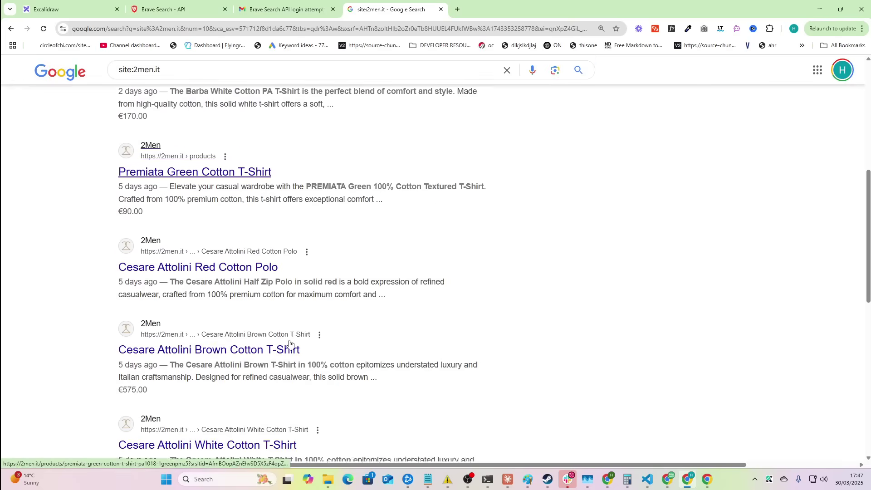
{"action": "scroll", "coordinate": [290, 343], "scroll_direction": "up", "scroll_amount": 14}
{"action": "left_click", "coordinate": [198, 84]}
Step: Narrow the query to site:2men.it/blogs and widen the time filter
{"action": "type", "text": "/blogs"}
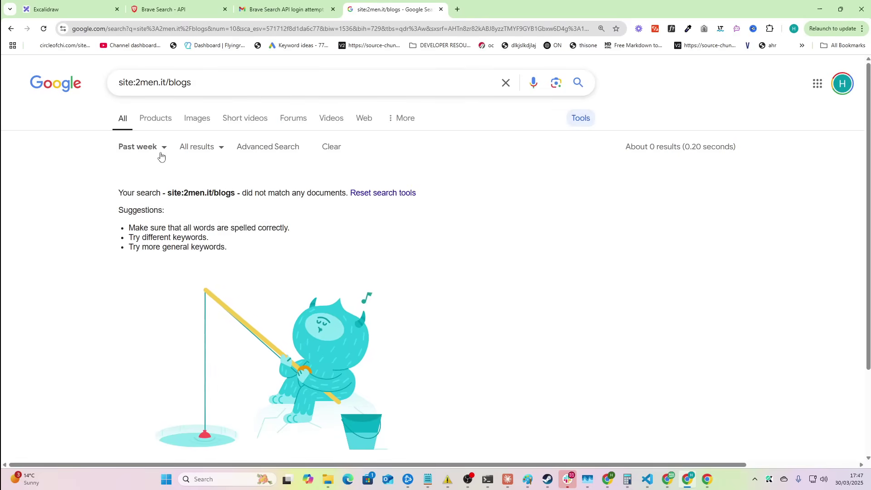
{"action": "left_click", "coordinate": [161, 147]}
{"action": "left_click", "coordinate": [161, 243]}
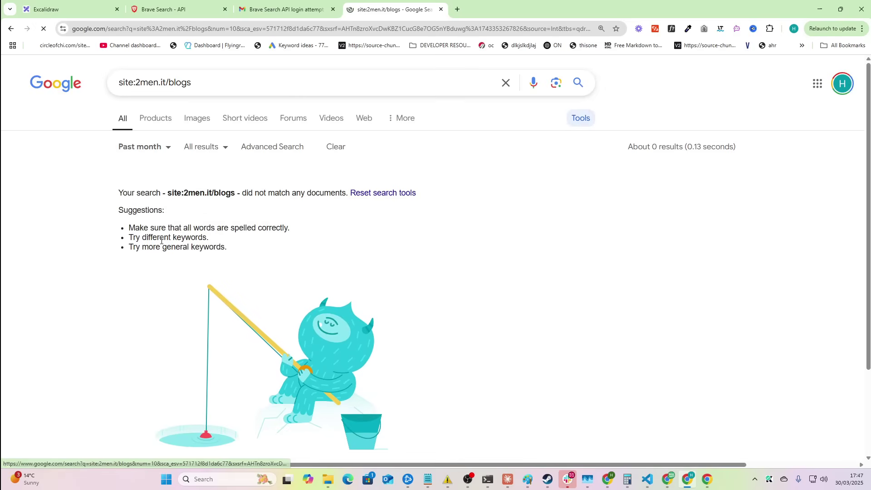
Step: Try site:2men.it/collections instead, then go back to the blogs results
{"action": "double_click", "coordinate": [175, 82]}
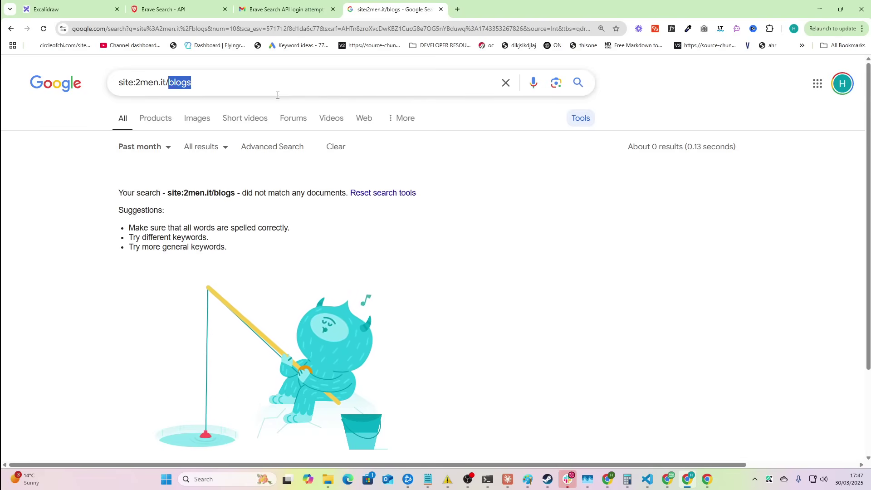
{"action": "type", "text": "collectikon"}
{"action": "key", "text": "BackSpace"}
{"action": "key", "text": "BackSpace"}
{"action": "key", "text": "BackSpace"}
{"action": "type", "text": "ons"}
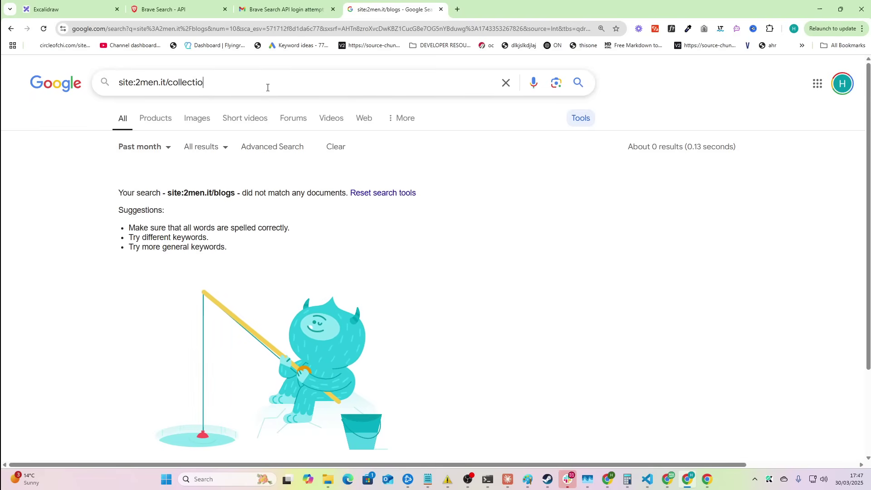
{"action": "key", "text": "Return"}
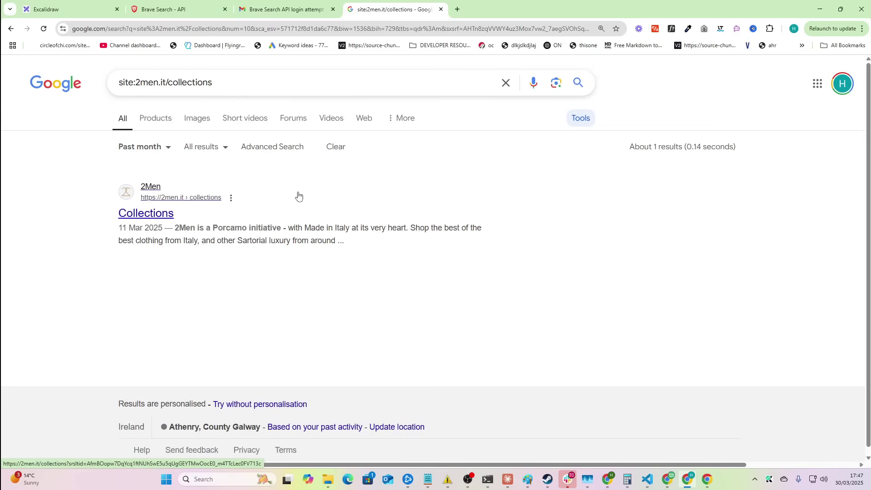
{"action": "key", "text": "alt+Left"}
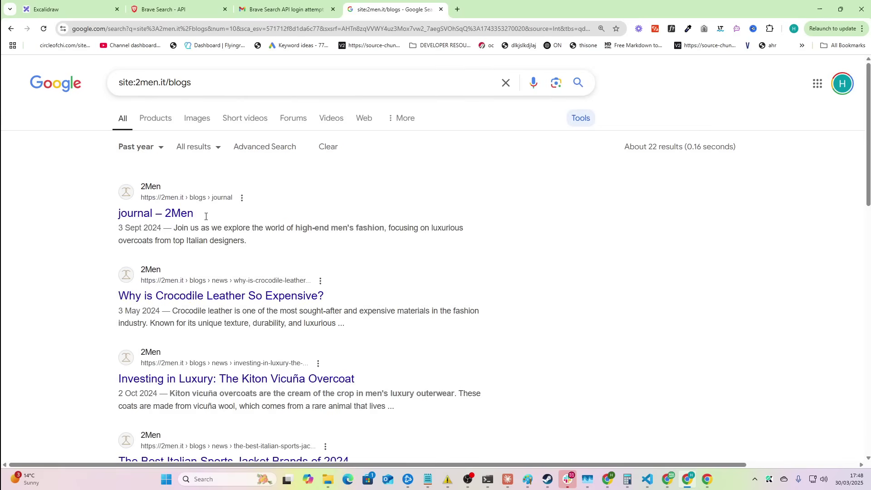
Step: Page through the 2men.it/blogs results, checking page 2 and returning to page 1
{"action": "scroll", "coordinate": [205, 216], "scroll_direction": "down", "scroll_amount": 1}
{"action": "left_click_drag", "start_coordinate": [68, 218], "coordinate": [371, 285]}
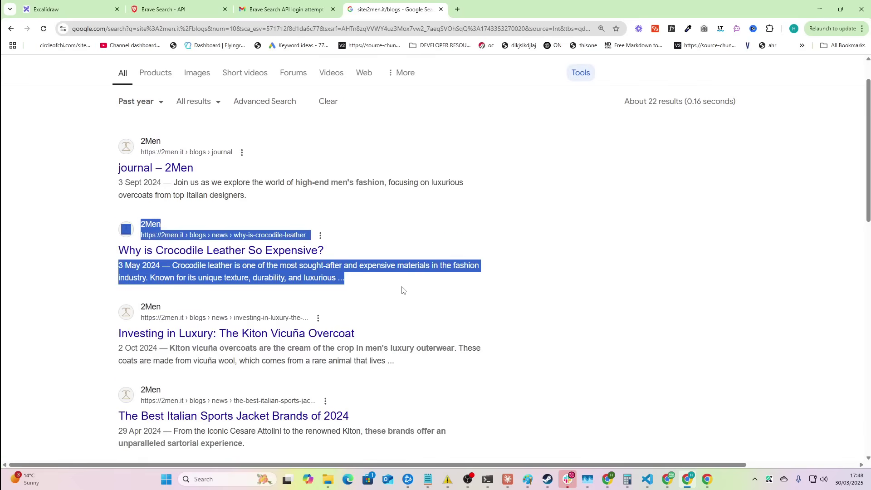
{"action": "left_click", "coordinate": [47, 246]}
{"action": "scroll", "coordinate": [64, 268], "scroll_direction": "down", "scroll_amount": 7}
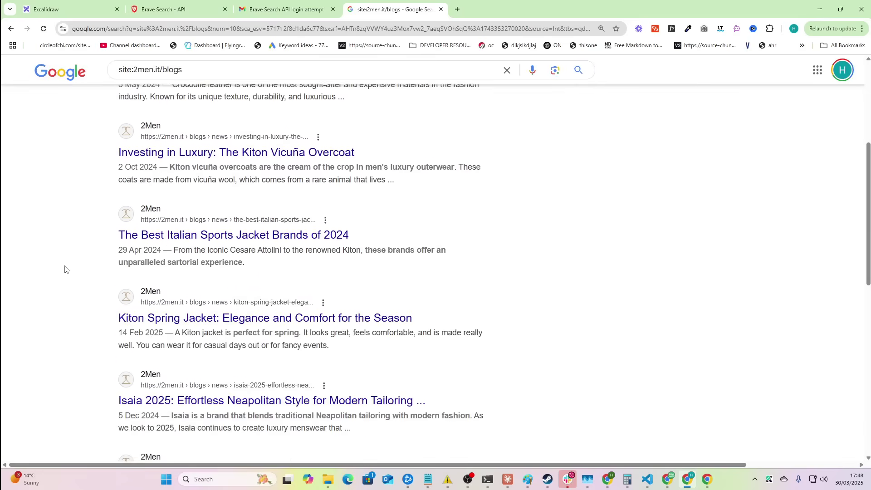
{"action": "scroll", "coordinate": [72, 272], "scroll_direction": "down", "scroll_amount": 8}
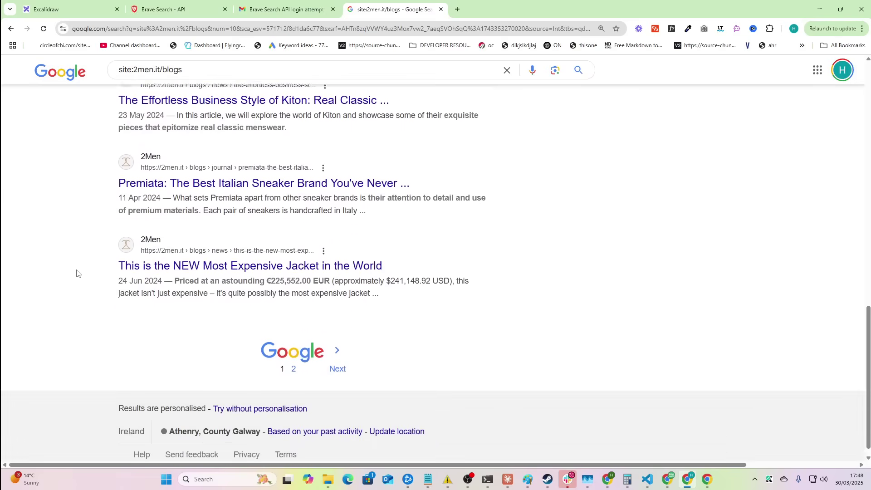
{"action": "left_click", "coordinate": [293, 356]}
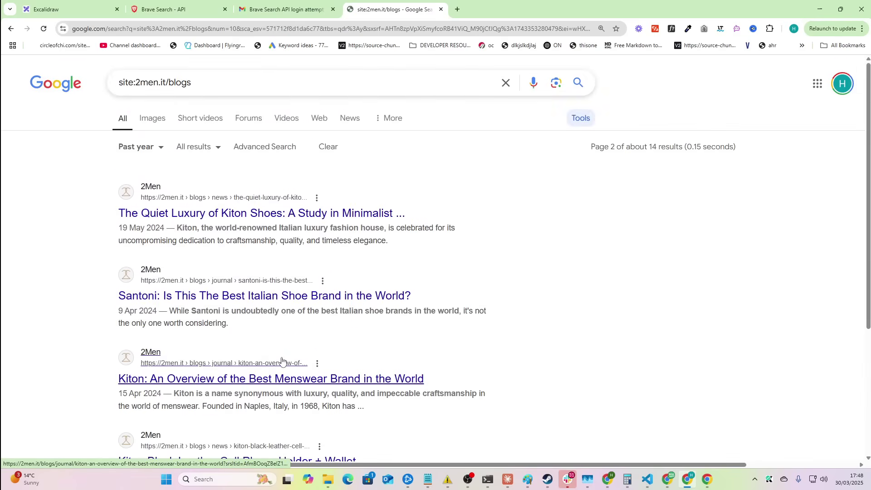
{"action": "scroll", "coordinate": [282, 360], "scroll_direction": "down", "scroll_amount": 3}
{"action": "scroll", "coordinate": [281, 360], "scroll_direction": "down", "scroll_amount": 1}
{"action": "left_click", "coordinate": [309, 357]}
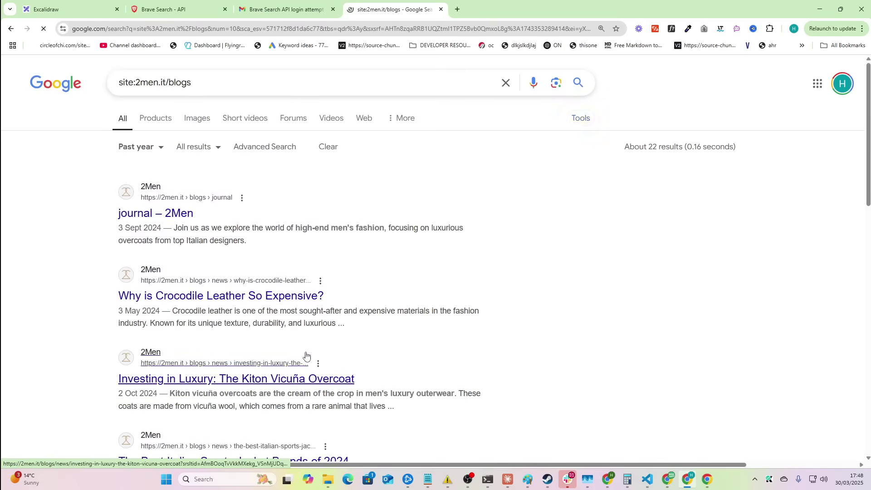
Step: Skim the first-page blog results and select the domain part of the query
{"action": "scroll", "coordinate": [53, 194], "scroll_direction": "down", "scroll_amount": 3}
{"action": "left_click_drag", "start_coordinate": [66, 158], "coordinate": [425, 209]}
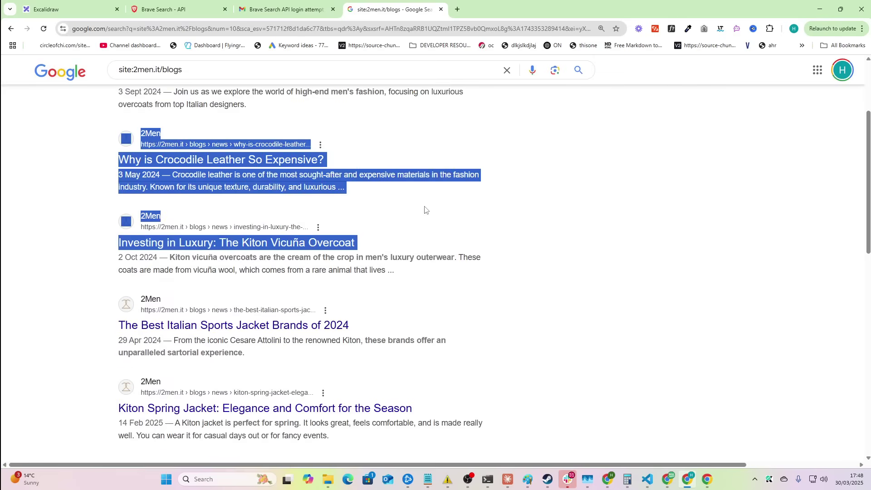
{"action": "left_click", "coordinate": [460, 213]}
{"action": "scroll", "coordinate": [460, 214], "scroll_direction": "up", "scroll_amount": 3}
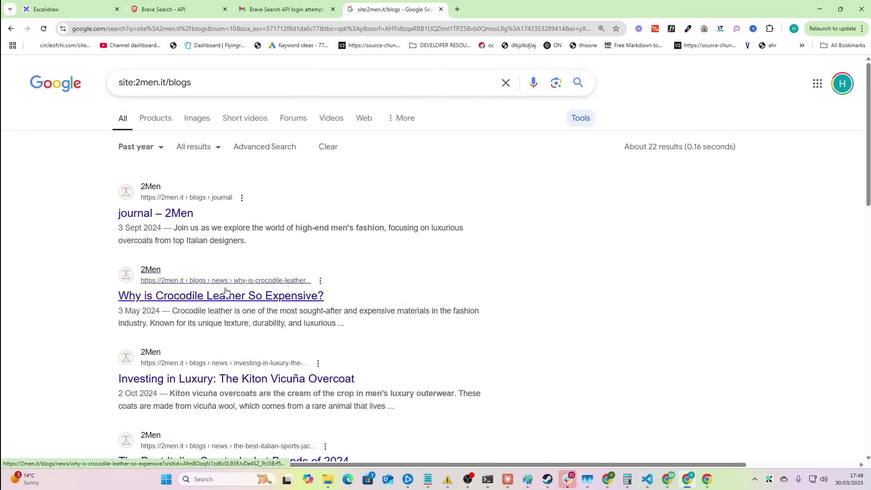
{"action": "left_click_drag", "start_coordinate": [193, 82], "coordinate": [136, 88]}
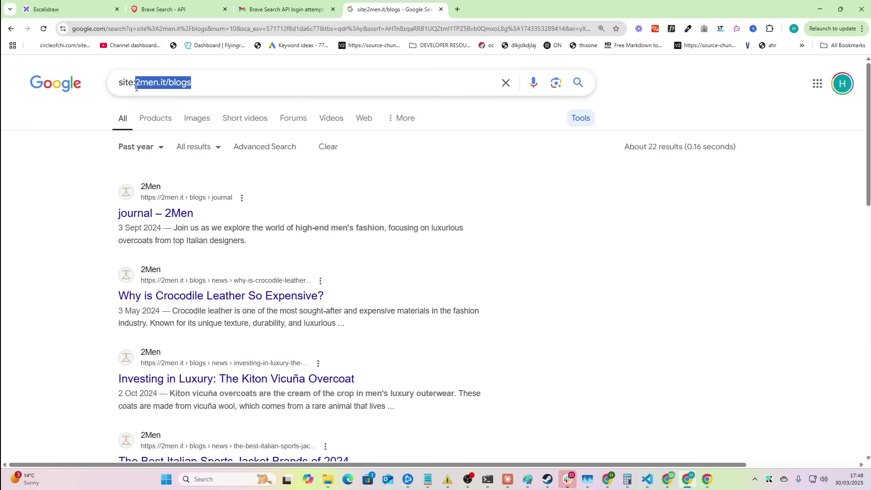
Step: Search for intext:"write for us" sartorial clothing
{"action": "key", "text": "ctrl+a"}
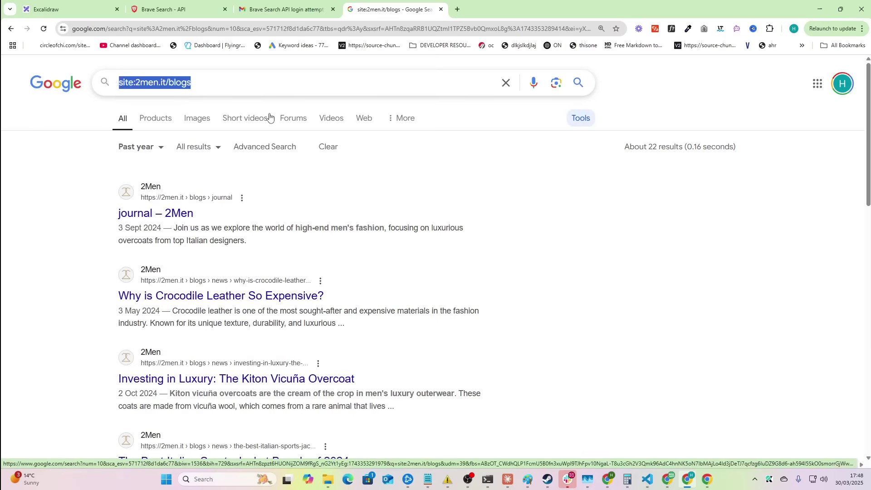
{"action": "type", "text": "nmt"}
{"action": "key", "text": "BackSpace"}
{"action": "key", "text": "BackSpace"}
{"action": "key", "text": "BackSpace"}
{"action": "type", "text": "intext:"}
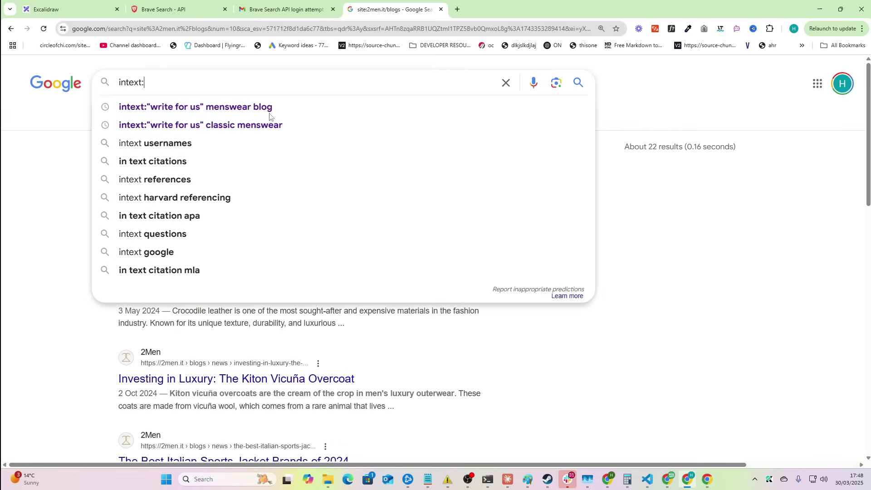
{"action": "type", "text": "\"wri"}
{"action": "key", "text": "BackSpace"}
{"action": "key", "text": "BackSpace"}
{"action": "key", "text": "BackSpace"}
{"action": "type", "text": "\"write for us\" srt"}
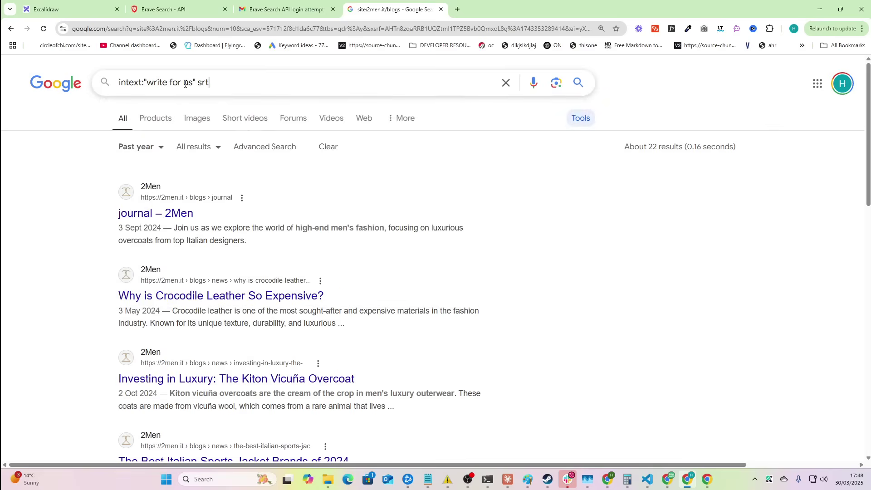
{"action": "type", "text": "ing"}
{"action": "key", "text": "Return"}
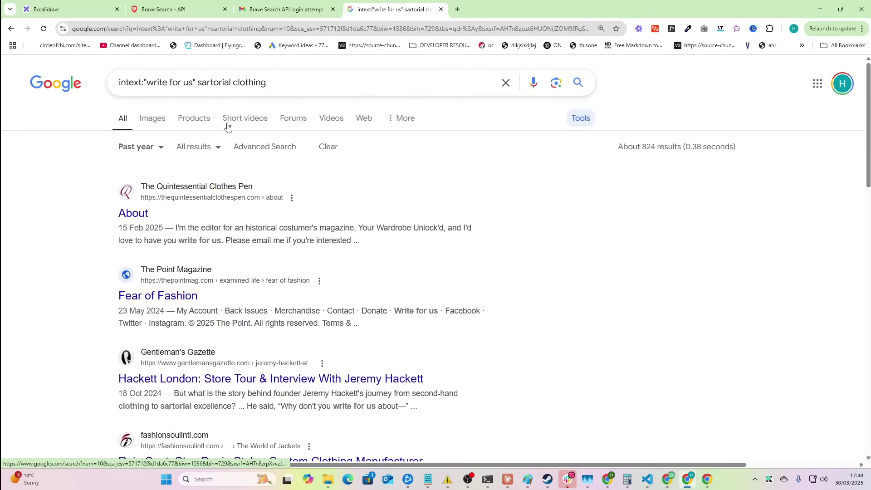
Step: Highlight the words 'sartorial clothing' in the search query
{"action": "left_click_drag", "start_coordinate": [268, 83], "coordinate": [111, 84]}
{"action": "left_click", "coordinate": [52, 145]}
{"action": "left_click_drag", "start_coordinate": [199, 83], "coordinate": [284, 82]}
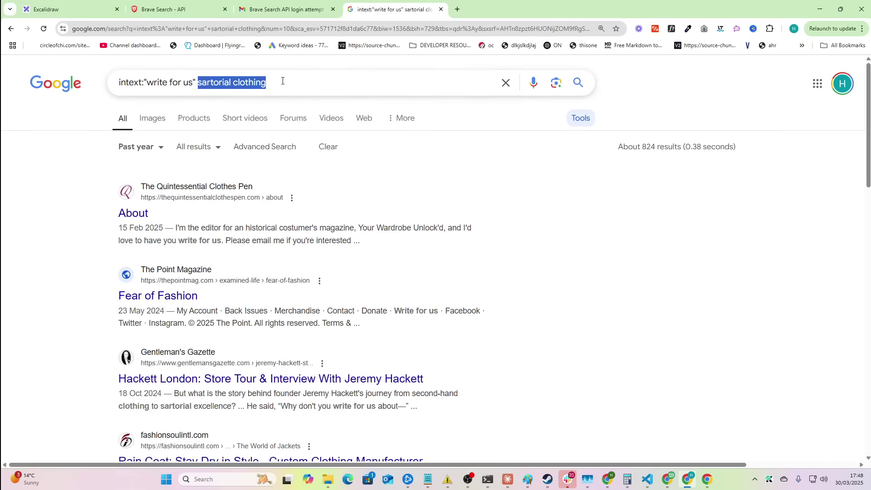
{"action": "left_click", "coordinate": [48, 217]}
Step: Open The Quintessential Clothes Pen About page in a new tab and view it
{"action": "middle_click", "coordinate": [138, 215]}
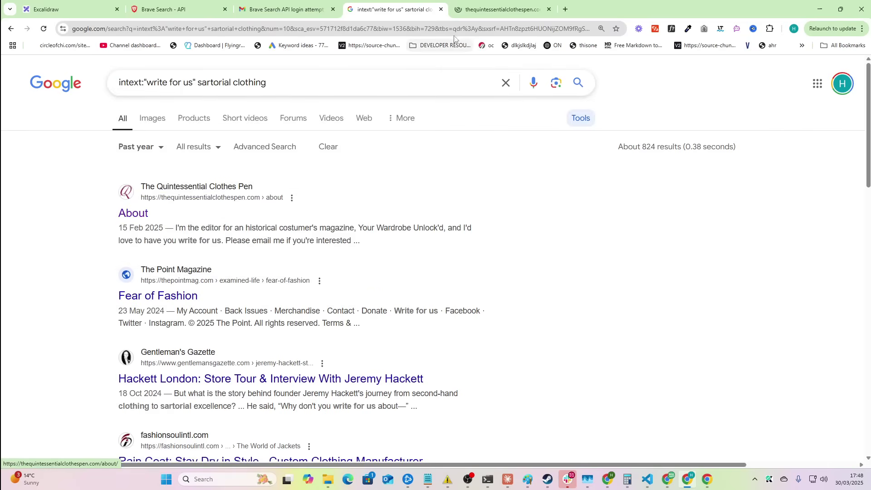
{"action": "key", "text": "ctrl+Tab"}
{"action": "scroll", "coordinate": [392, 206], "scroll_direction": "down", "scroll_amount": 5}
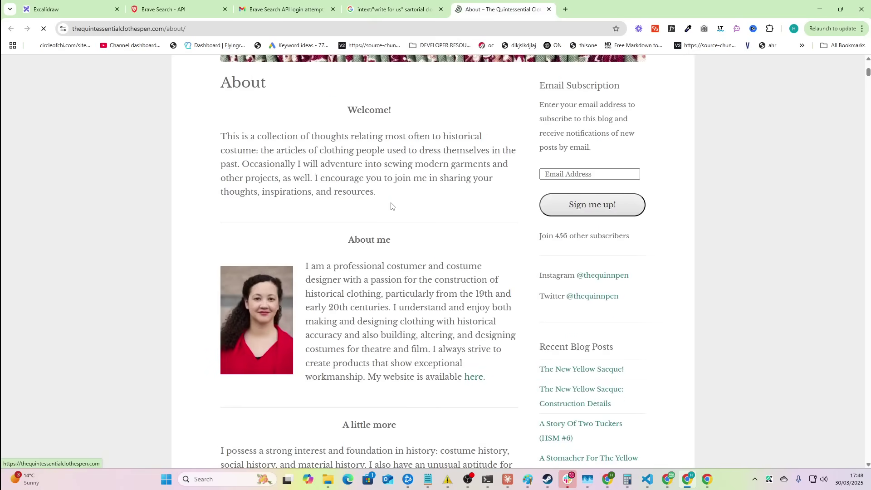
{"action": "scroll", "coordinate": [392, 206], "scroll_direction": "down", "scroll_amount": 9}
Step: Find 'write for us' on the page, a 2012 comment, then return to the results
{"action": "key", "text": "ctrl+f"}
{"action": "type", "text": "write for us"}
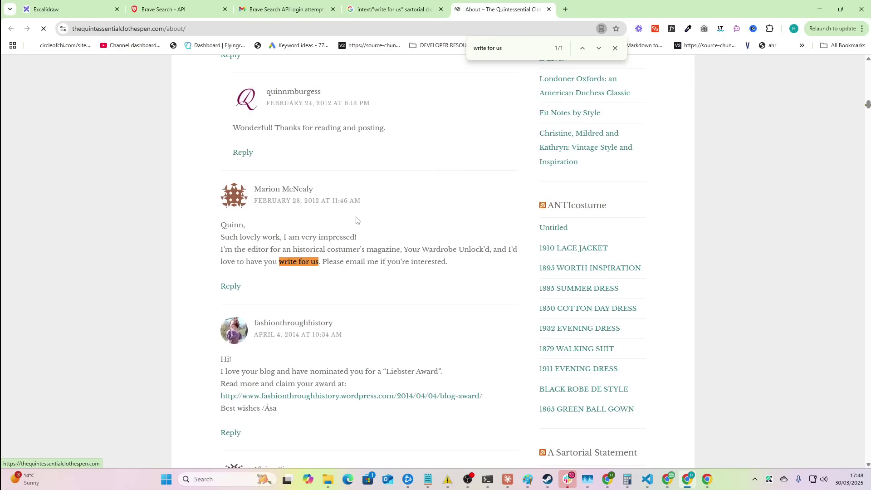
{"action": "left_click_drag", "start_coordinate": [292, 263], "coordinate": [325, 263]}
{"action": "left_click", "coordinate": [367, 292]}
{"action": "scroll", "coordinate": [367, 291], "scroll_direction": "down", "scroll_amount": 9}
{"action": "left_click", "coordinate": [369, 6]}
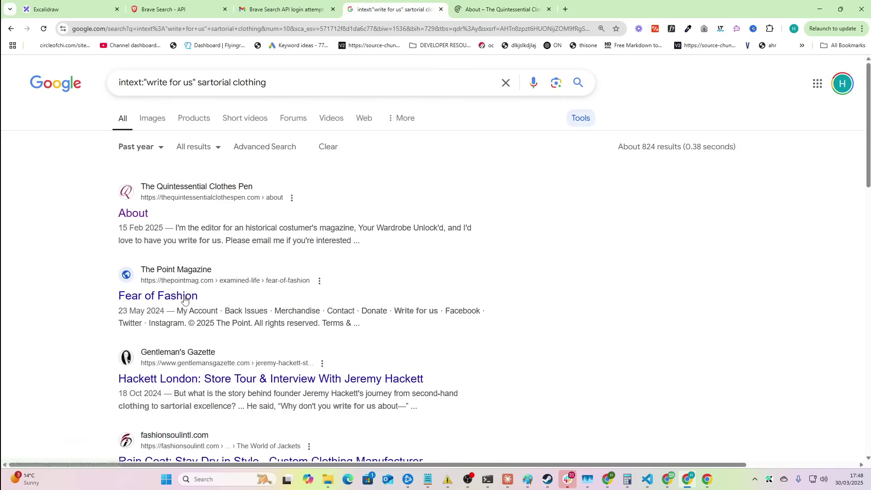
{"action": "scroll", "coordinate": [216, 308], "scroll_direction": "down", "scroll_amount": 2}
Step: Replace the query with inurl:"write-for-us" sartorial clothing and run it
{"action": "scroll", "coordinate": [179, 298], "scroll_direction": "down", "scroll_amount": 3}
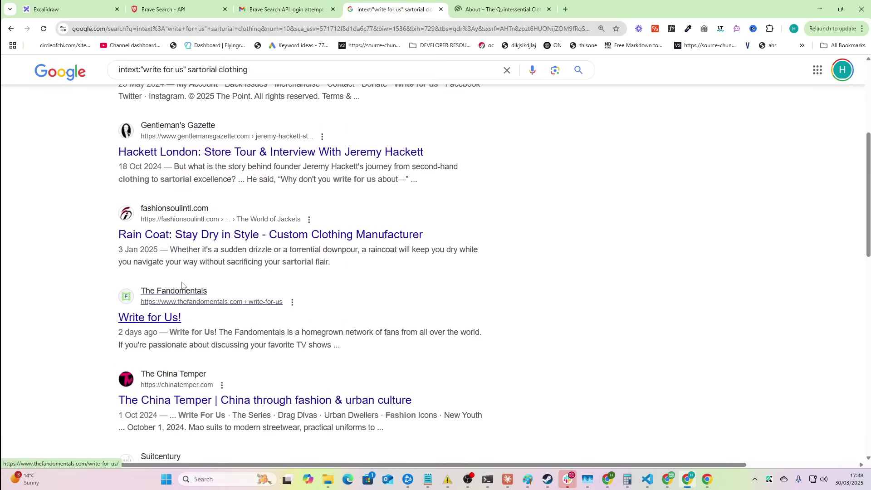
{"action": "scroll", "coordinate": [160, 239], "scroll_direction": "down", "scroll_amount": 2}
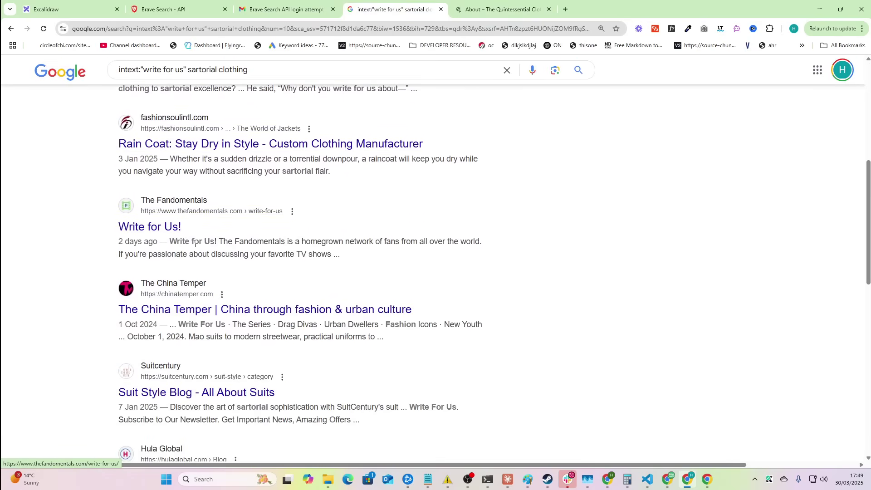
{"action": "scroll", "coordinate": [195, 245], "scroll_direction": "up", "scroll_amount": 7}
{"action": "left_click_drag", "start_coordinate": [260, 83], "coordinate": [93, 94]}
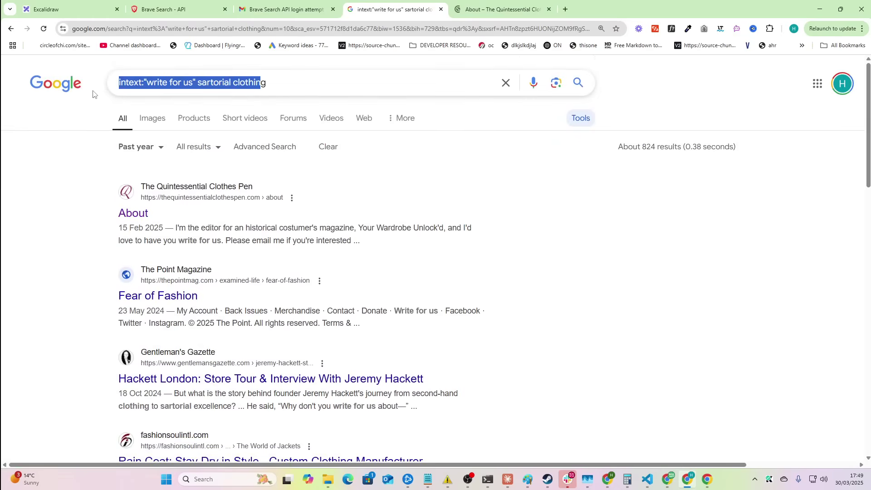
{"action": "type", "text": "inurl:\"write-for-us"}
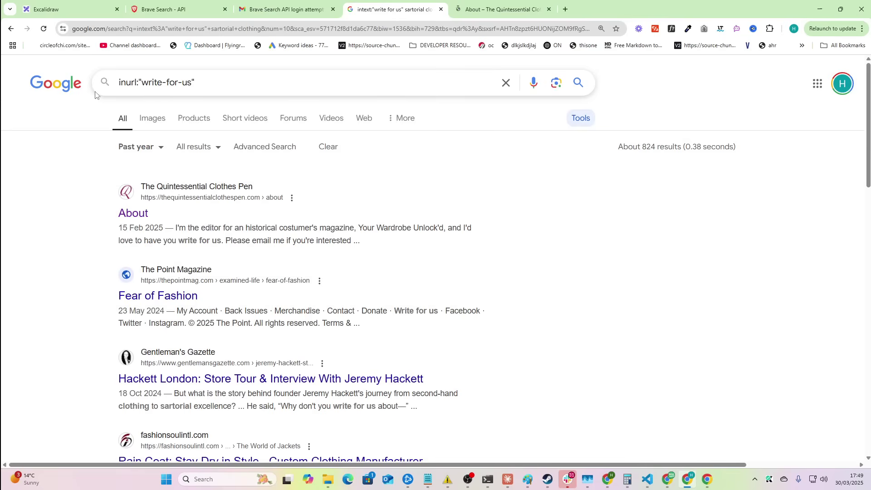
{"action": "type", "text": "hing"}
{"action": "key", "text": "Return"}
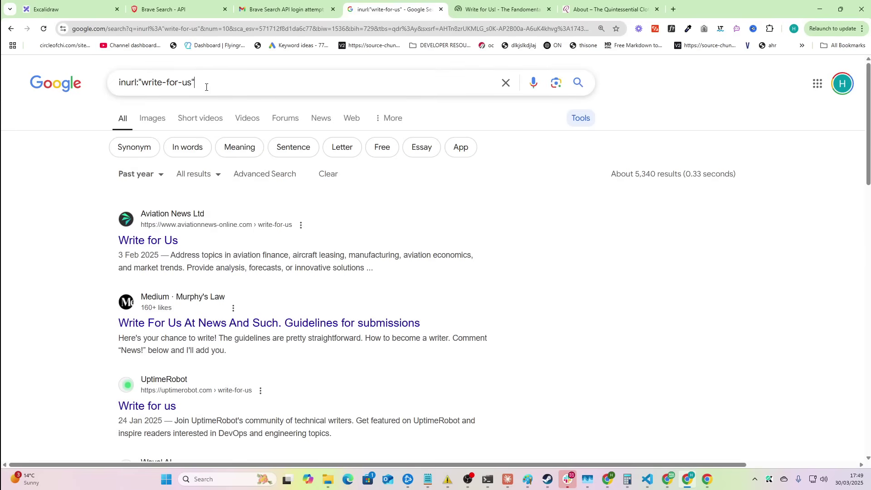
Step: Add menswear to the inurl:"write-for-us" query and review the roughly 6 results
{"action": "type", "text": "menswear"}
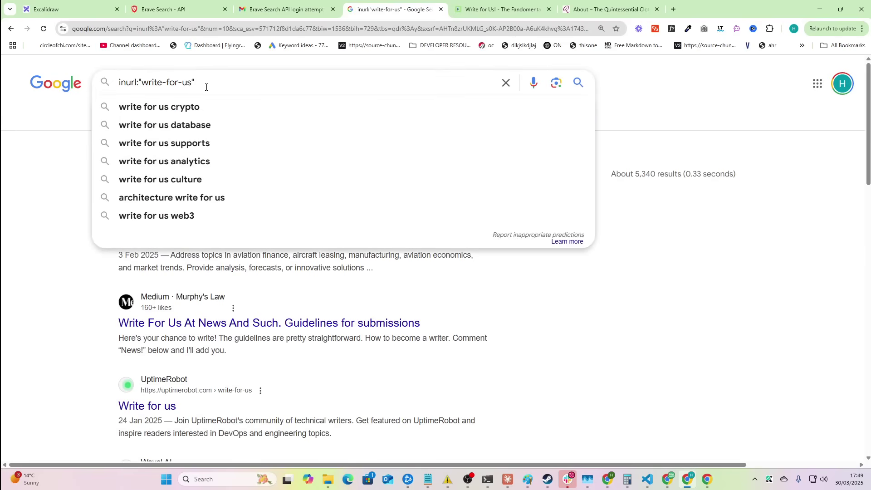
{"action": "key", "text": "Return"}
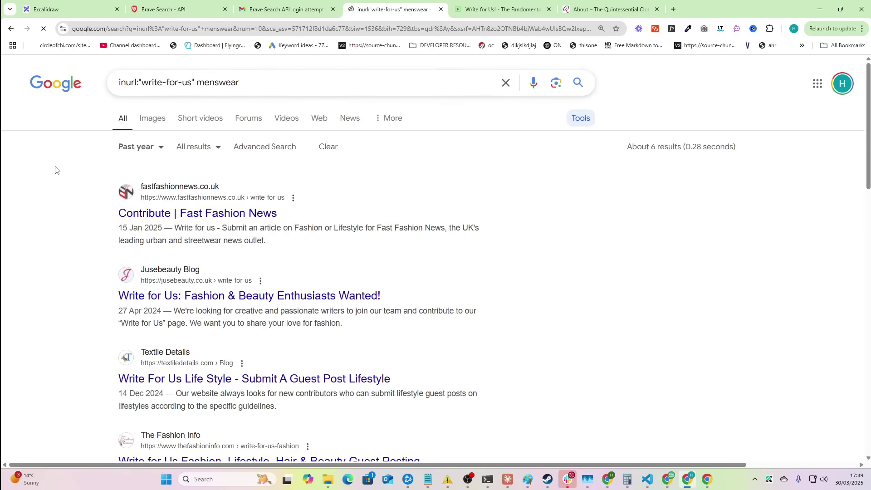
{"action": "scroll", "coordinate": [91, 179], "scroll_direction": "down", "scroll_amount": 10}
{"action": "scroll", "coordinate": [92, 178], "scroll_direction": "up", "scroll_amount": 8}
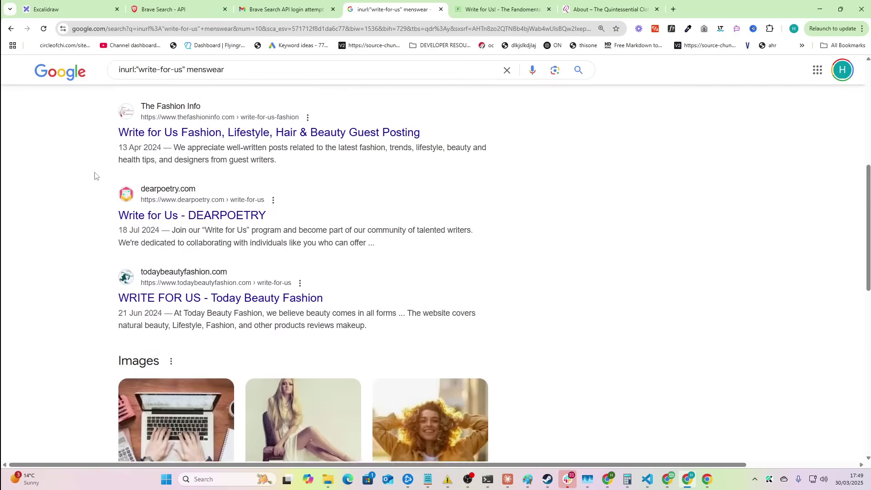
{"action": "scroll", "coordinate": [93, 175], "scroll_direction": "down", "scroll_amount": 14}
{"action": "scroll", "coordinate": [213, 258], "scroll_direction": "up", "scroll_amount": 20}
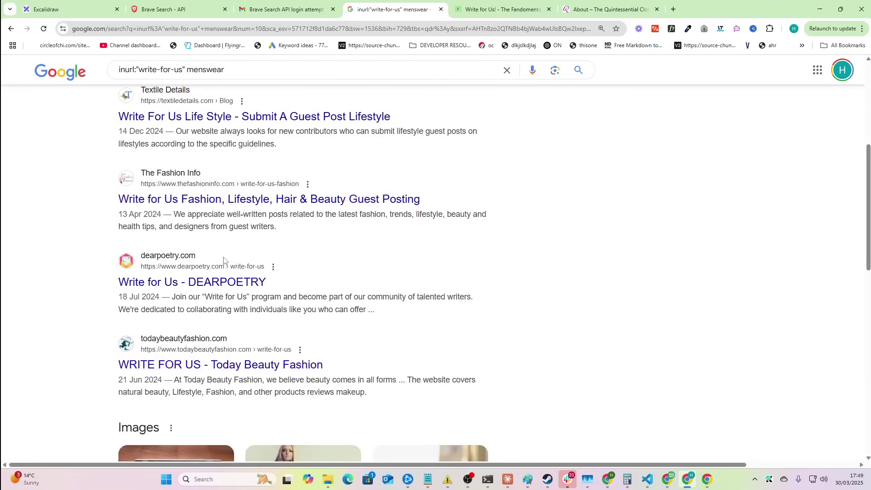
Step: Open Fast Fashion News' Contribute page in a new tab and scan the remaining results
{"action": "middle_click", "coordinate": [210, 213]}
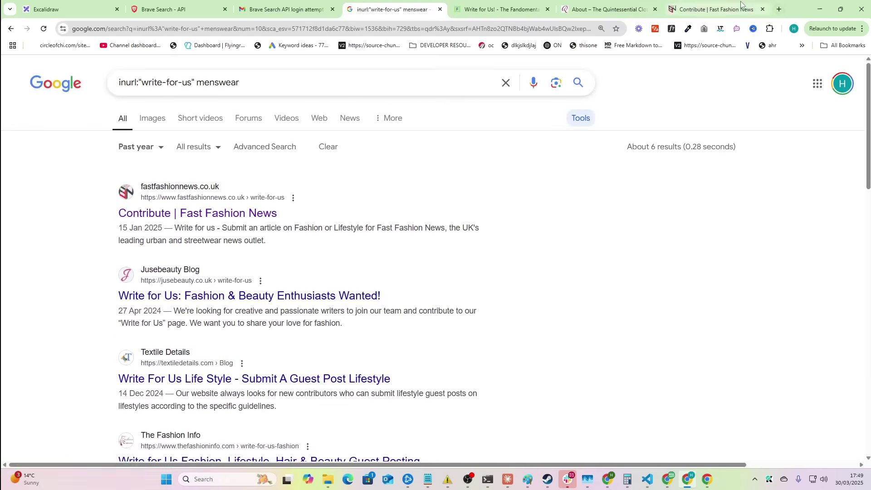
{"action": "left_click_drag", "start_coordinate": [714, 9], "coordinate": [499, 9]}
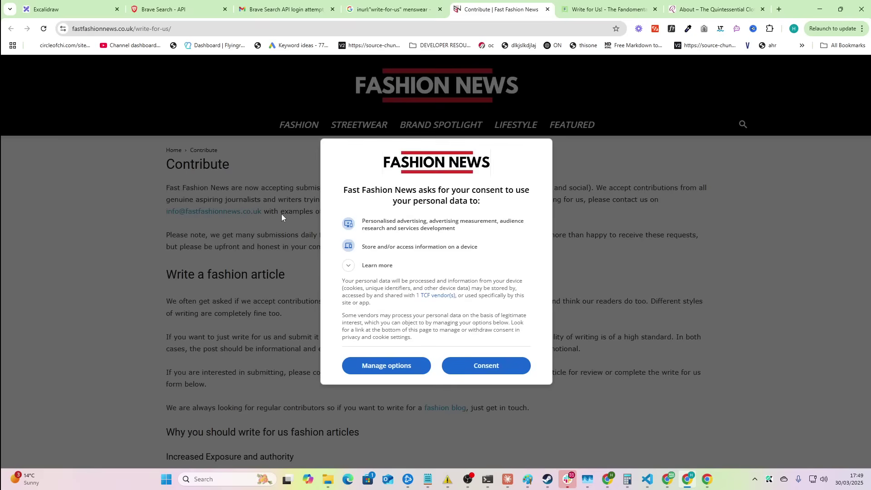
{"action": "key", "text": "ctrl+shift+Tab"}
{"action": "scroll", "coordinate": [172, 272], "scroll_direction": "down", "scroll_amount": 3}
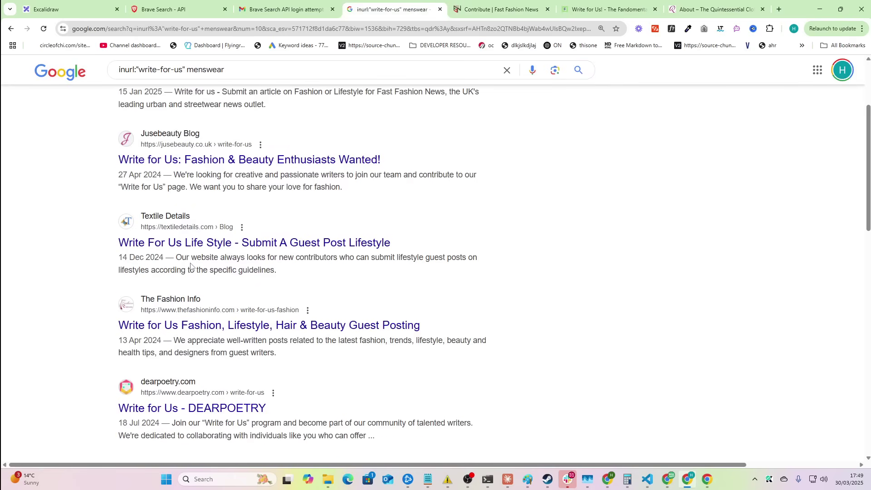
{"action": "scroll", "coordinate": [194, 280], "scroll_direction": "down", "scroll_amount": 1}
{"action": "left_click_drag", "start_coordinate": [91, 295], "coordinate": [459, 391]}
{"action": "left_click", "coordinate": [458, 390]}
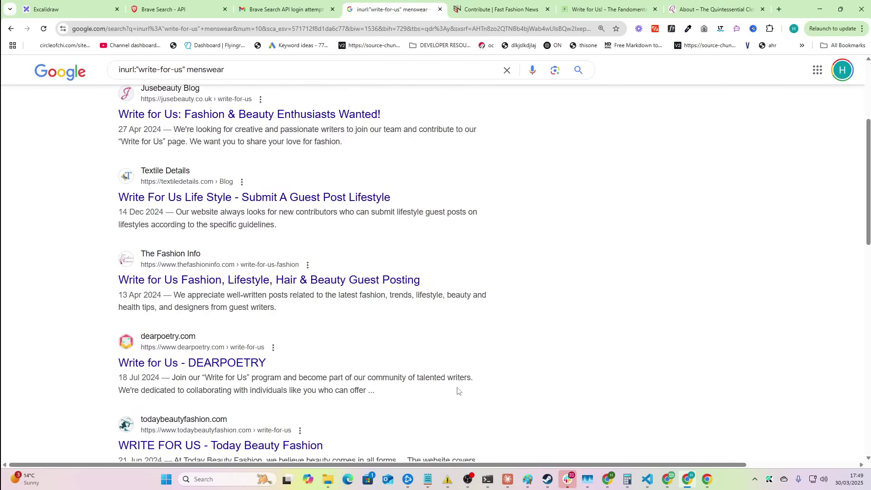
{"action": "scroll", "coordinate": [316, 282], "scroll_direction": "up", "scroll_amount": 4}
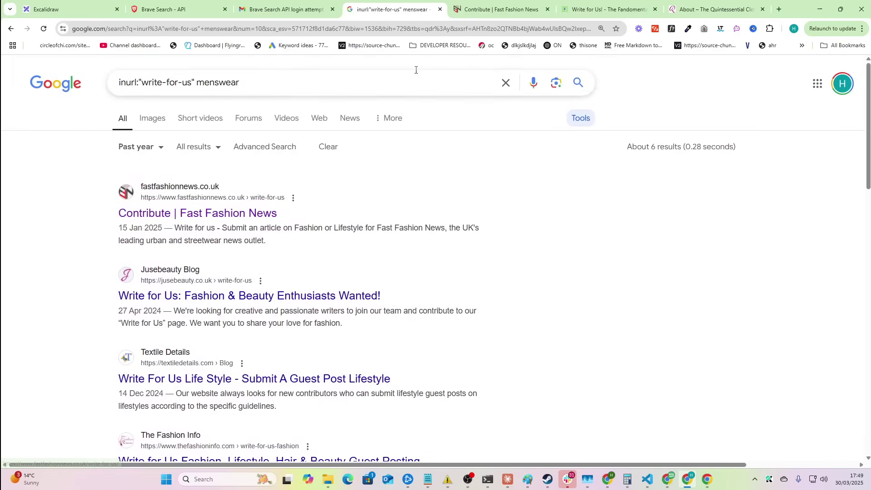
Step: Switch back to the Excalidraw research-assistant notes
{"action": "left_click_drag", "start_coordinate": [259, 91], "coordinate": [69, 159]}
{"action": "left_click", "coordinate": [69, 160]}
{"action": "left_click_drag", "start_coordinate": [263, 80], "coordinate": [72, 113]}
{"action": "left_click", "coordinate": [82, 164]}
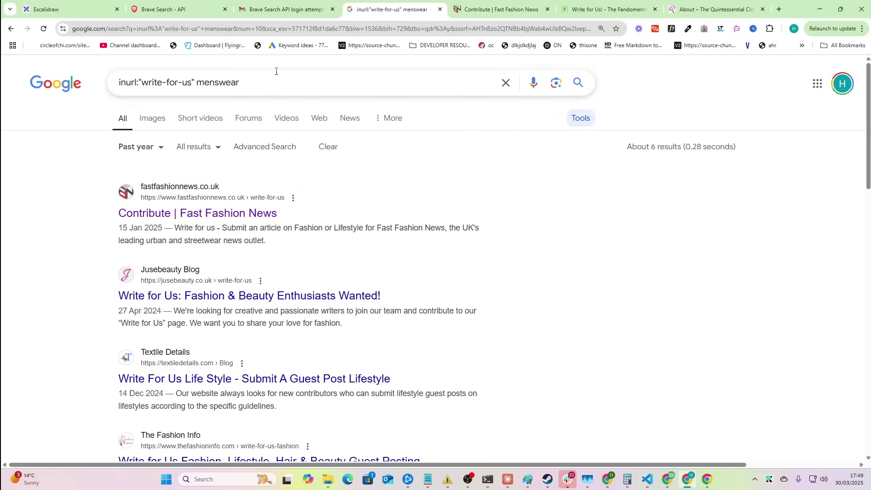
{"action": "left_click", "coordinate": [39, 3]}
{"action": "scroll", "coordinate": [376, 254], "scroll_direction": "down", "scroll_amount": 3}
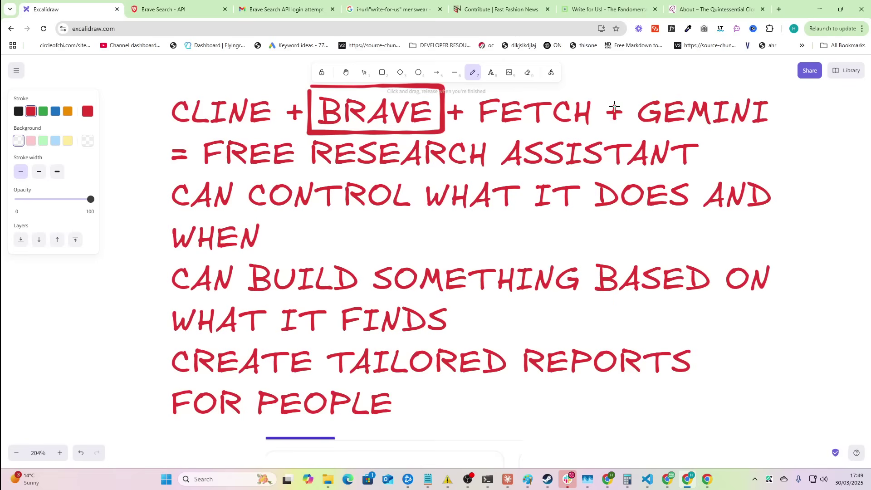
Step: Bring Visual Studio Code forward and focus Cline's task input box
{"action": "key", "text": "alt+Tab"}
{"action": "key", "text": "alt+Tab"}
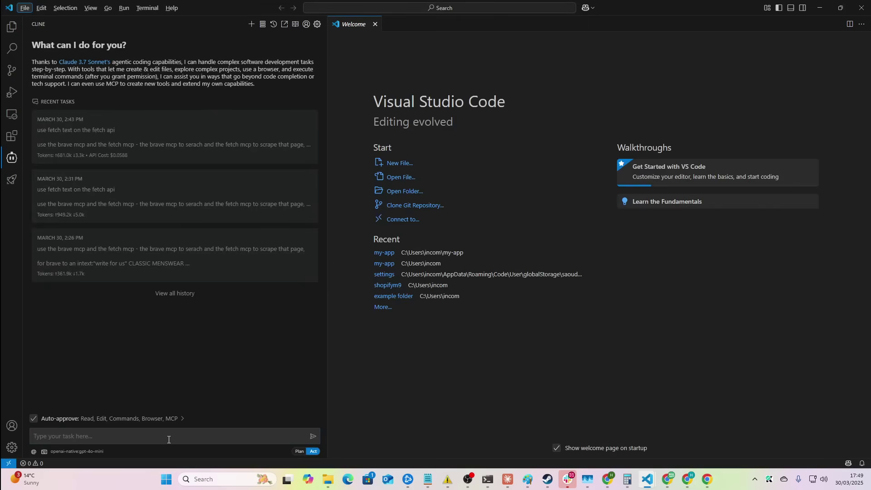
{"action": "left_click", "coordinate": [168, 440]}
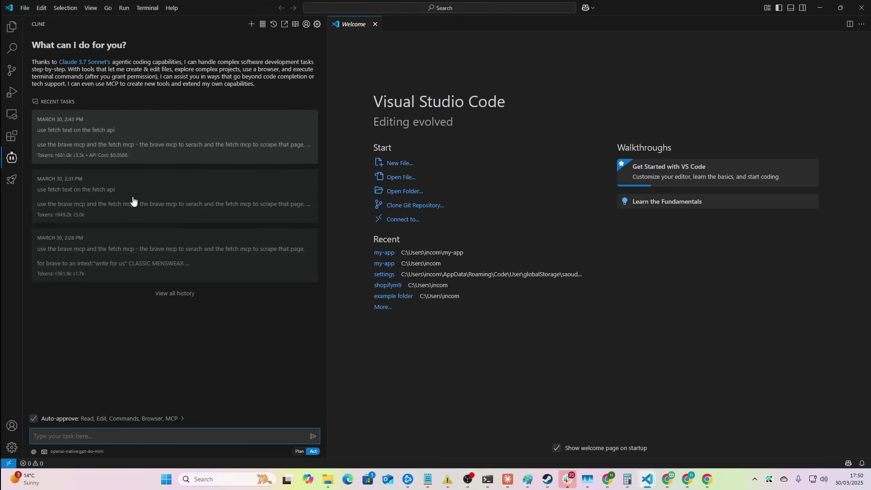
Step: Set Cline's API provider to Google Gemini with model gemini-2.5-pro-exp-03-25
{"action": "left_click", "coordinate": [77, 451]}
{"action": "left_click", "coordinate": [84, 322]}
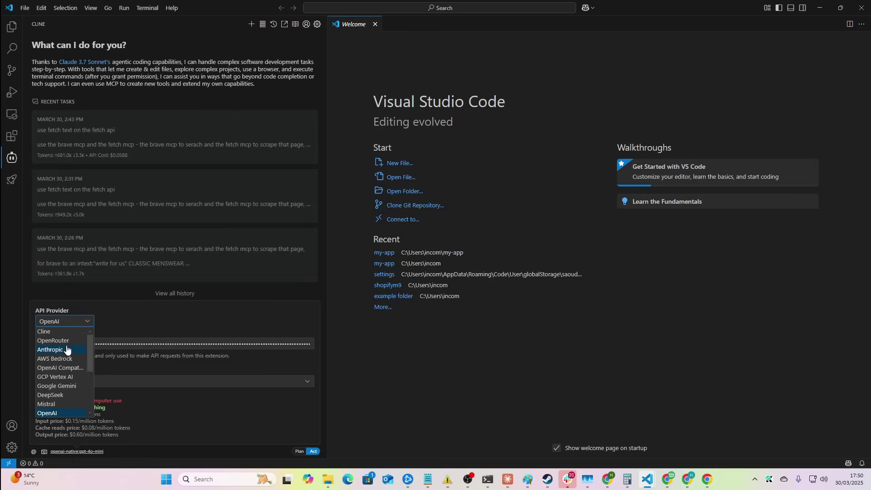
{"action": "scroll", "coordinate": [62, 382], "scroll_direction": "down", "scroll_amount": 2}
{"action": "scroll", "coordinate": [68, 382], "scroll_direction": "up", "scroll_amount": 2}
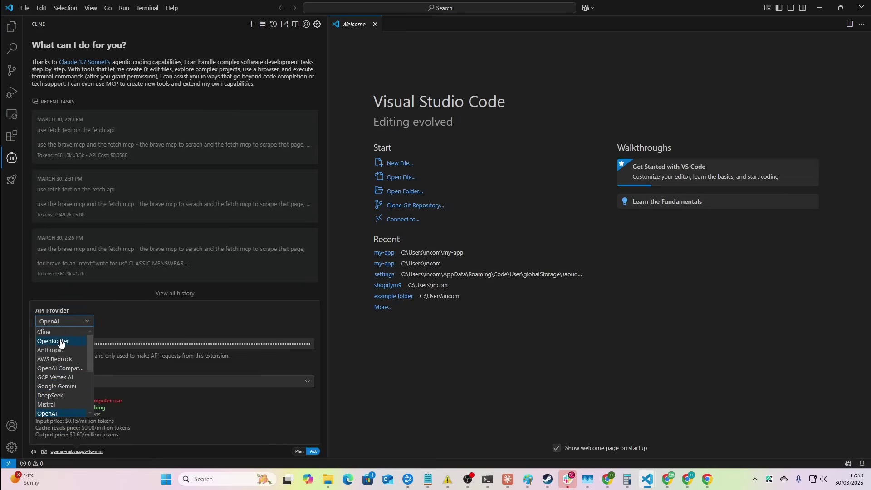
{"action": "scroll", "coordinate": [62, 377], "scroll_direction": "down", "scroll_amount": 4}
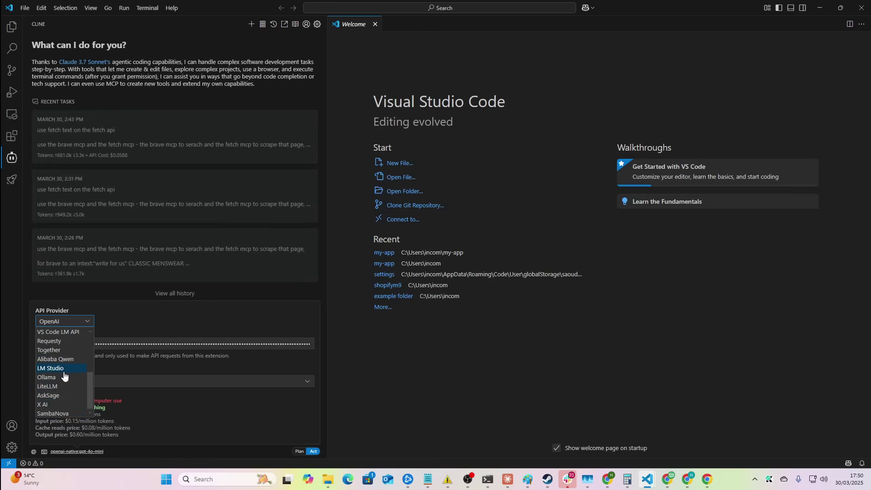
{"action": "scroll", "coordinate": [87, 375], "scroll_direction": "up", "scroll_amount": 2}
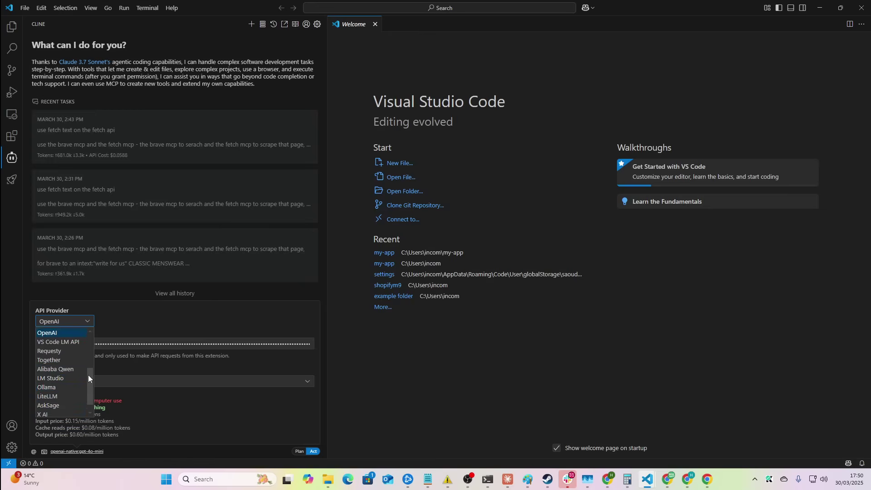
{"action": "scroll", "coordinate": [88, 374], "scroll_direction": "down", "scroll_amount": 2}
{"action": "scroll", "coordinate": [63, 388], "scroll_direction": "up", "scroll_amount": 5}
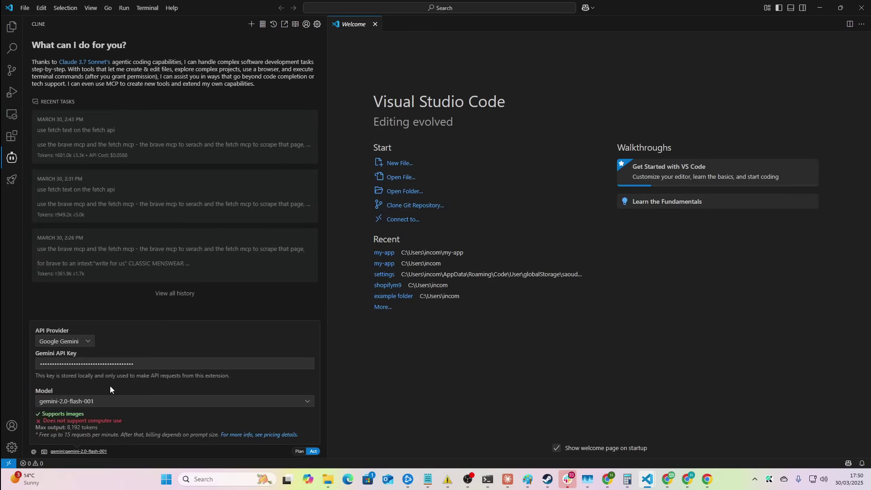
{"action": "left_click", "coordinate": [78, 401]}
{"action": "left_click", "coordinate": [94, 419]}
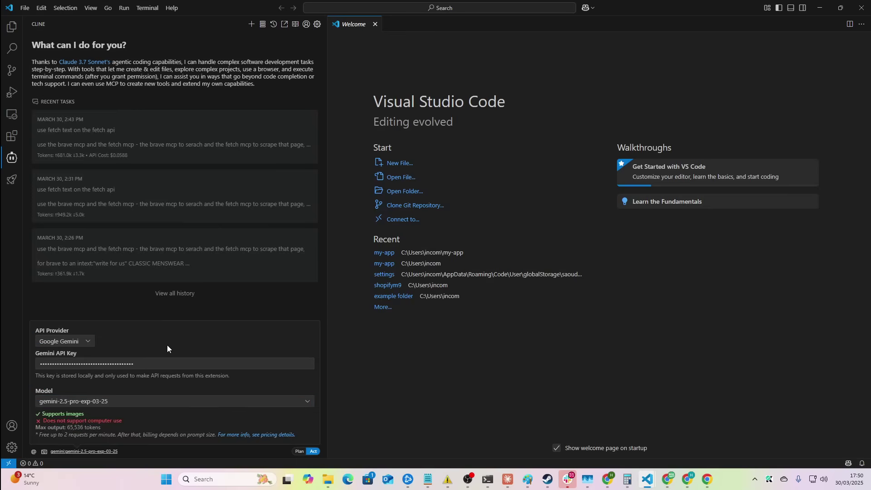
{"action": "left_click", "coordinate": [232, 317]}
Step: Show the Installed list in Cline's MCP Servers manager
{"action": "left_click", "coordinate": [113, 434]}
{"action": "left_click", "coordinate": [263, 24]}
{"action": "left_click", "coordinate": [96, 59]}
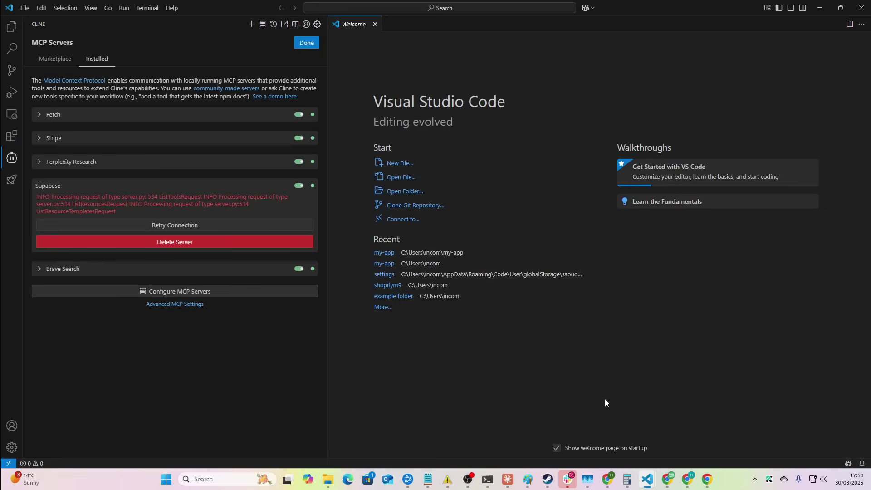
{"action": "key", "text": "alt+Tab"}
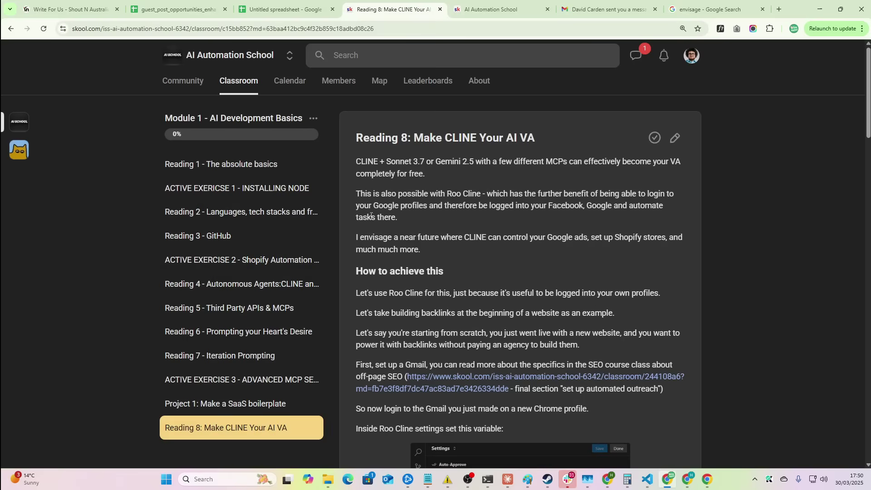
{"action": "scroll", "coordinate": [404, 243], "scroll_direction": "down", "scroll_amount": 1}
{"action": "scroll", "coordinate": [405, 243], "scroll_direction": "up", "scroll_amount": 1}
{"action": "scroll", "coordinate": [358, 236], "scroll_direction": "down", "scroll_amount": 2}
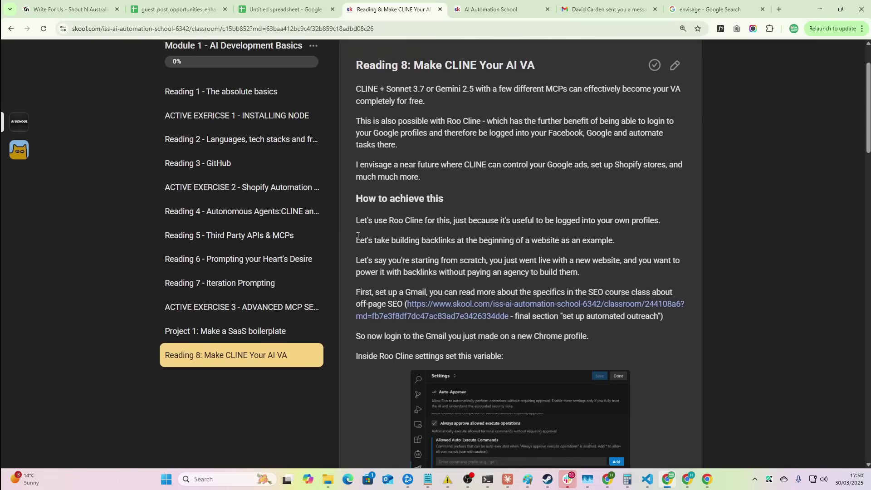
{"action": "scroll", "coordinate": [357, 236], "scroll_direction": "down", "scroll_amount": 8}
{"action": "scroll", "coordinate": [349, 243], "scroll_direction": "down", "scroll_amount": 6}
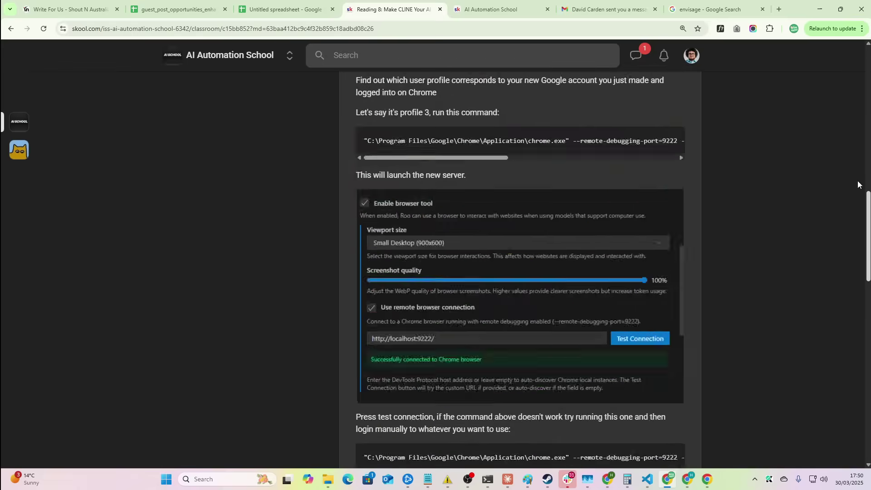
{"action": "scroll", "coordinate": [349, 243], "scroll_direction": "up", "scroll_amount": 16}
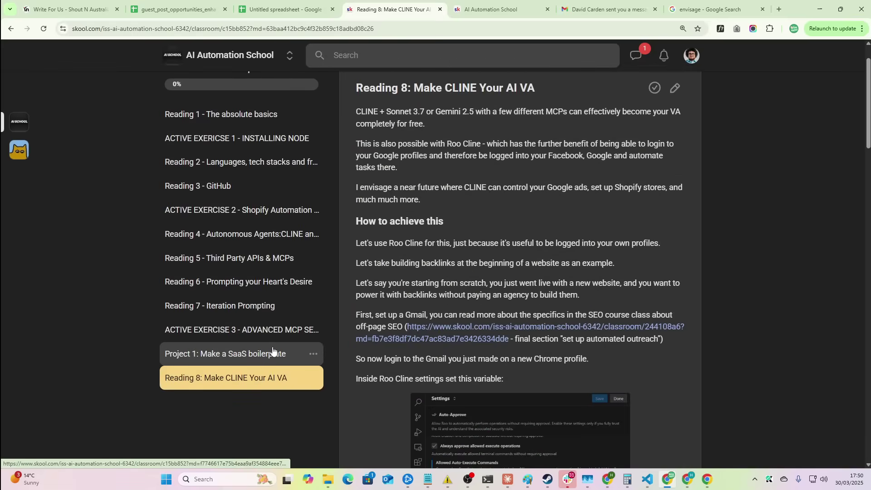
{"action": "scroll", "coordinate": [735, 246], "scroll_direction": "down", "scroll_amount": 4}
{"action": "scroll", "coordinate": [736, 245], "scroll_direction": "down", "scroll_amount": 12}
{"action": "scroll", "coordinate": [823, 173], "scroll_direction": "down", "scroll_amount": 15}
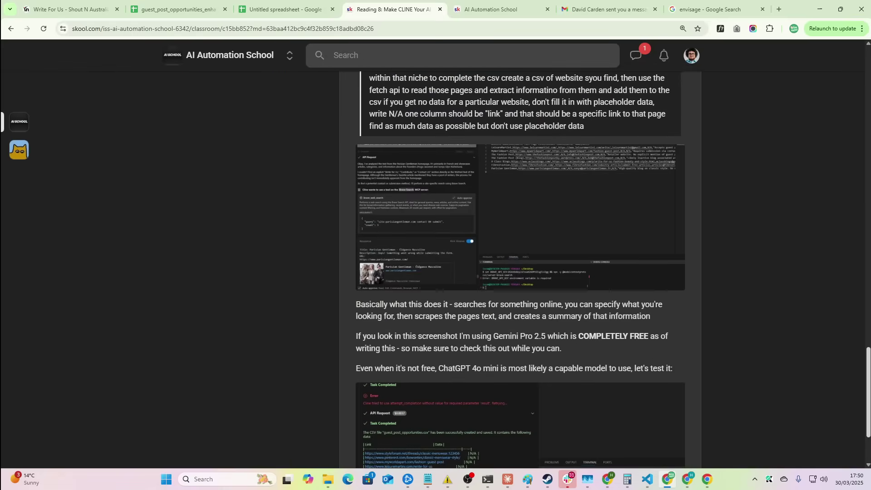
{"action": "scroll", "coordinate": [812, 127], "scroll_direction": "up", "scroll_amount": 6}
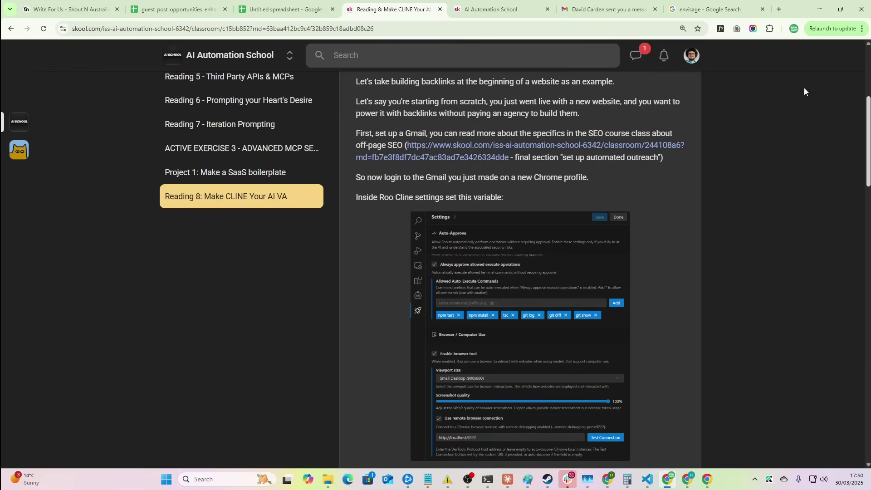
{"action": "scroll", "coordinate": [281, 195], "scroll_direction": "up", "scroll_amount": 3}
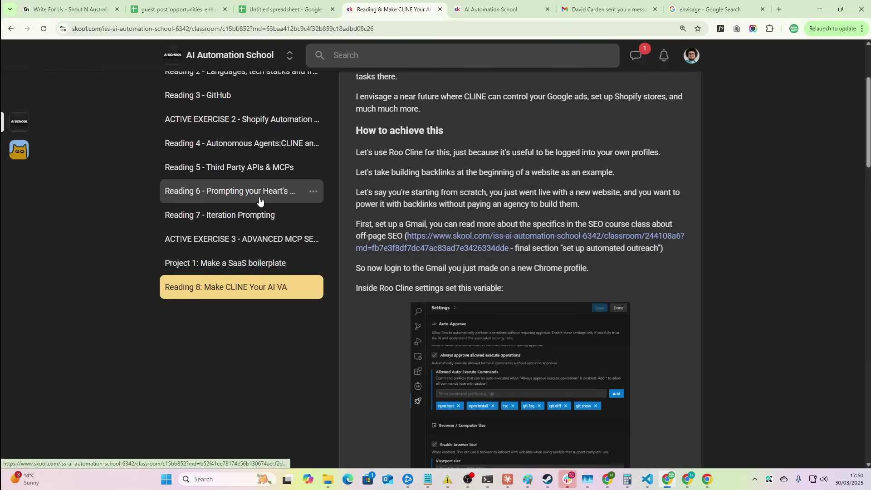
Step: Browse the Reading 4 (Cline and Roo Code) and Reading 1 - The absolute basics lessons
{"action": "left_click", "coordinate": [271, 145]}
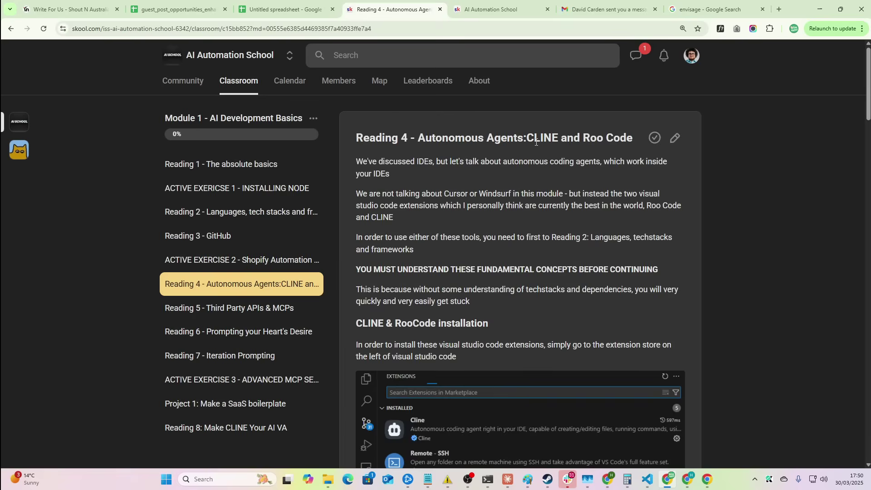
{"action": "left_click", "coordinate": [221, 163]}
{"action": "scroll", "coordinate": [221, 164], "scroll_direction": "down", "scroll_amount": 2}
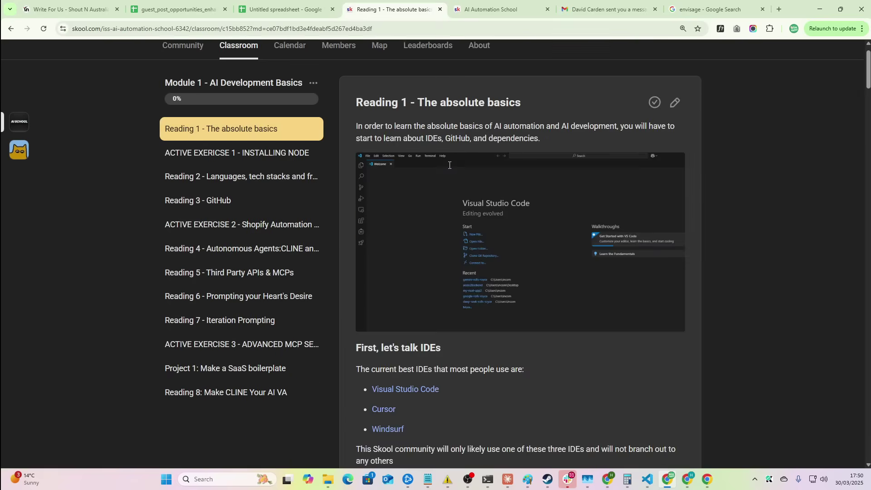
{"action": "scroll", "coordinate": [458, 170], "scroll_direction": "down", "scroll_amount": 15}
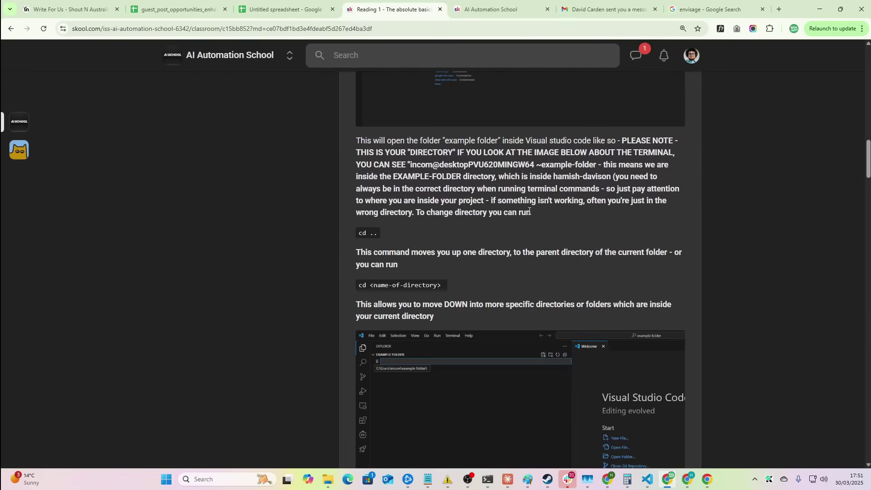
{"action": "scroll", "coordinate": [529, 211], "scroll_direction": "up", "scroll_amount": 15}
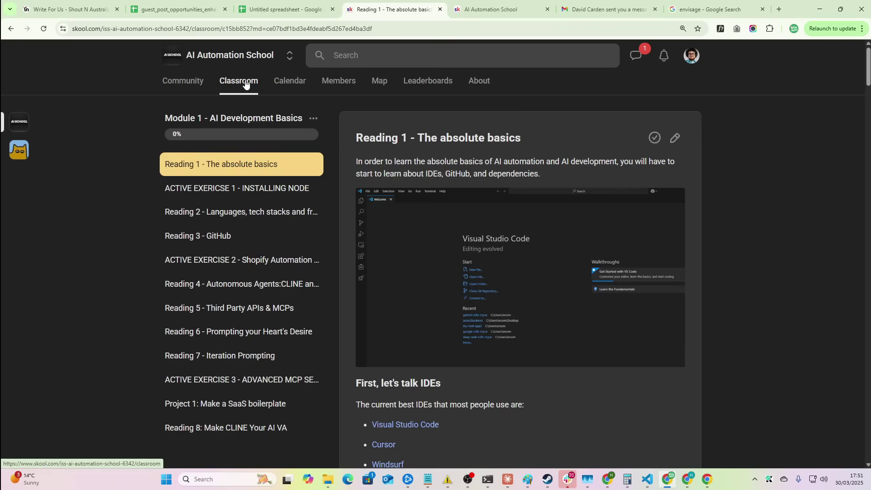
Step: Open the Module 2: SEO from Scratch course from Classroom, then return to the course grid
{"action": "left_click", "coordinate": [245, 84]}
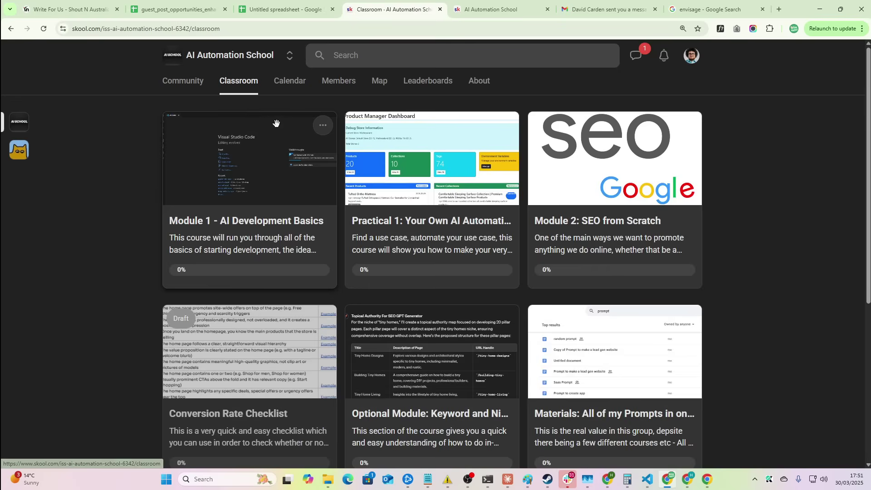
{"action": "left_click", "coordinate": [573, 219]}
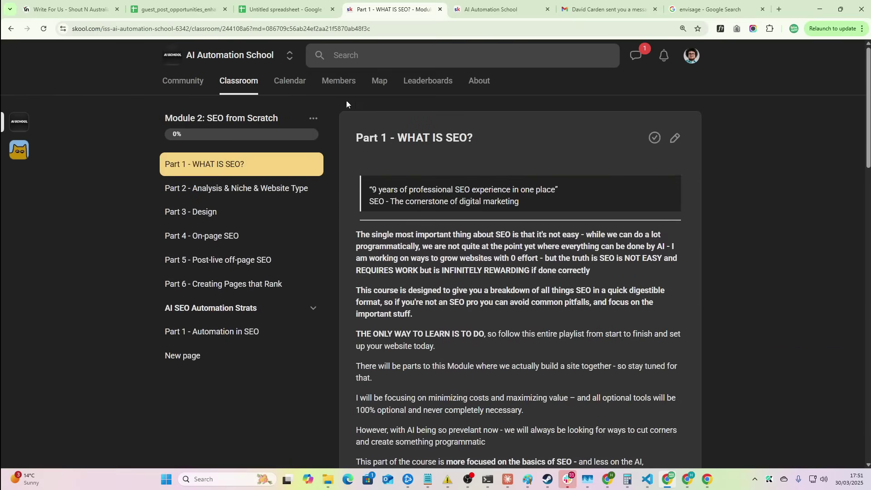
{"action": "left_click", "coordinate": [11, 29]}
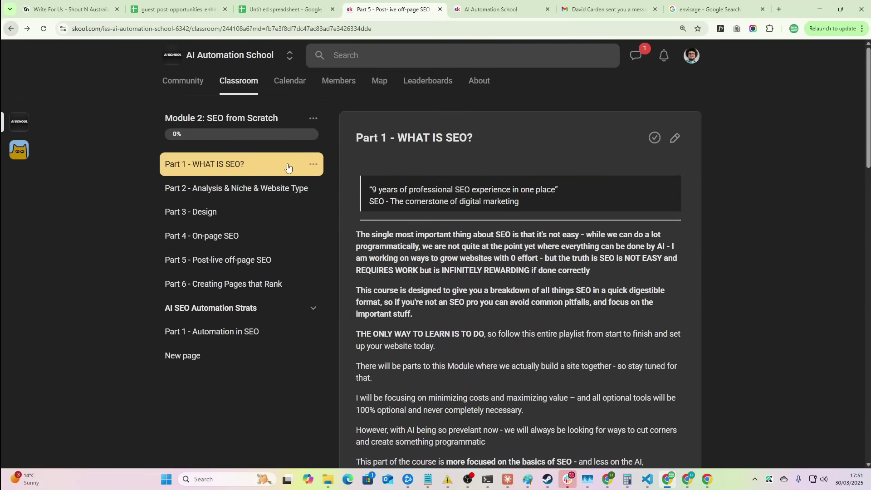
{"action": "left_click", "coordinate": [11, 29]}
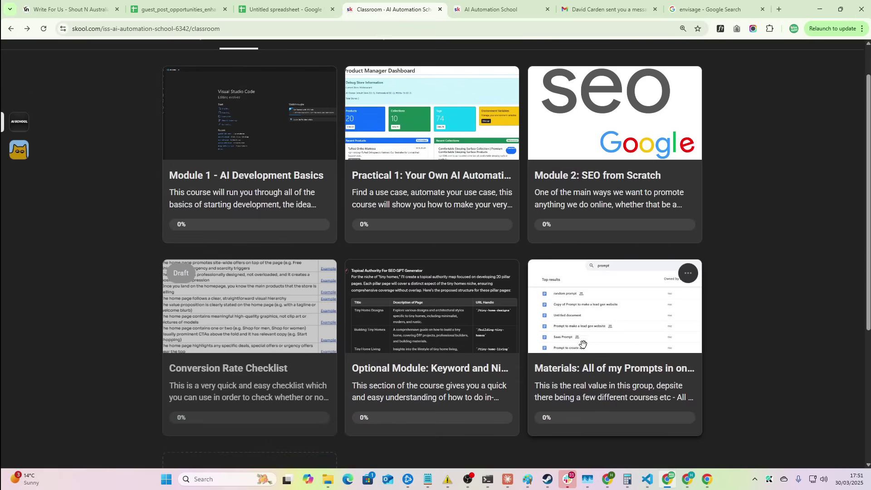
Step: Look over the prompts course's Instructions bullets, then return to the Classroom course grid
{"action": "left_click", "coordinate": [584, 369]}
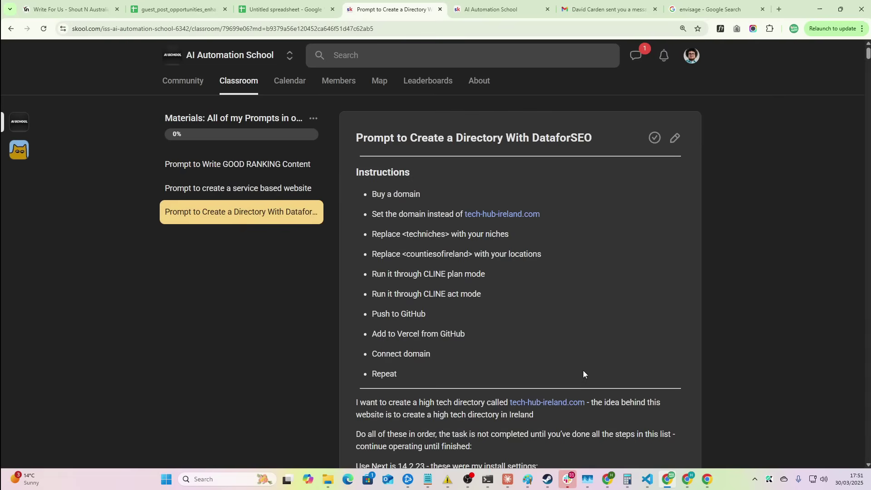
{"action": "left_click_drag", "start_coordinate": [353, 197], "coordinate": [526, 388]}
{"action": "left_click", "coordinate": [526, 388]}
{"action": "left_click_drag", "start_coordinate": [354, 207], "coordinate": [525, 365]}
{"action": "left_click", "coordinate": [525, 366]}
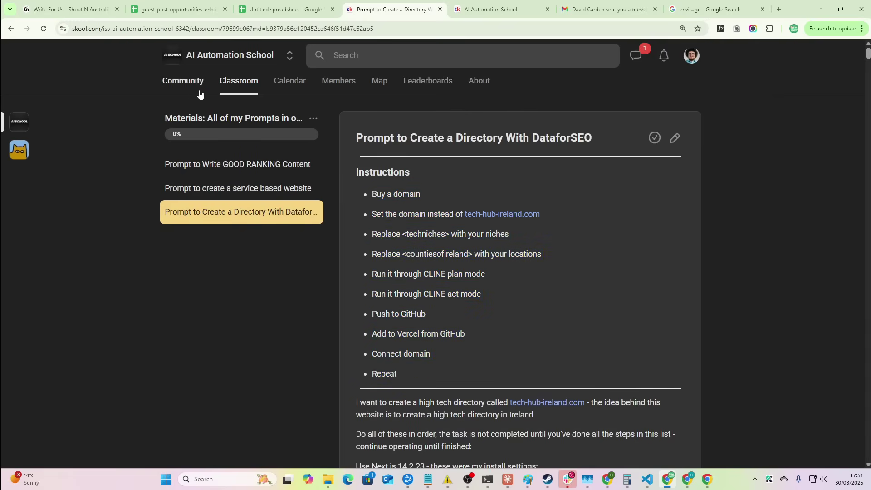
{"action": "left_click", "coordinate": [236, 90]}
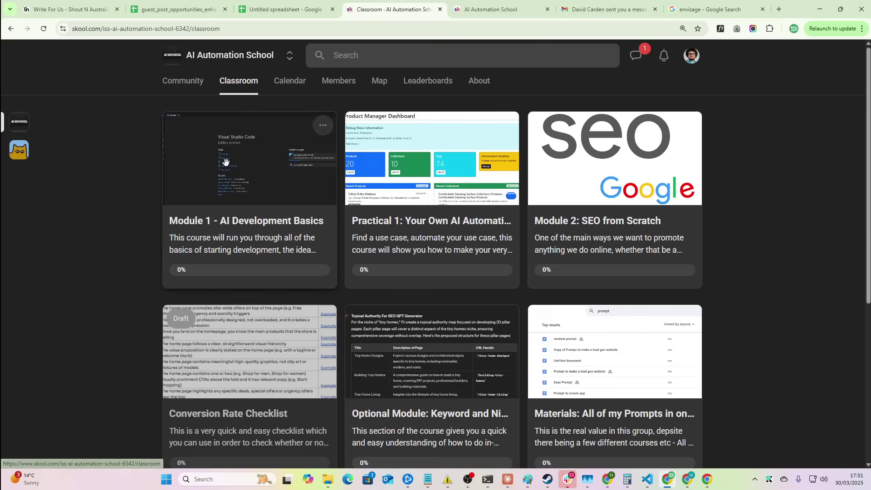
{"action": "scroll", "coordinate": [358, 249], "scroll_direction": "down", "scroll_amount": 1}
{"action": "scroll", "coordinate": [373, 307], "scroll_direction": "up", "scroll_amount": 1}
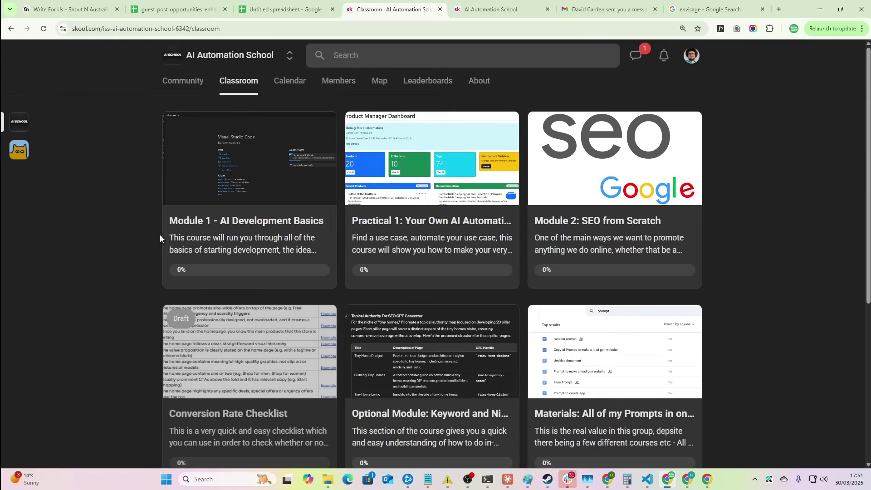
Step: In VS Code, search Cline's MCP Servers marketplace for 'fetch'
{"action": "key", "text": "alt+Tab"}
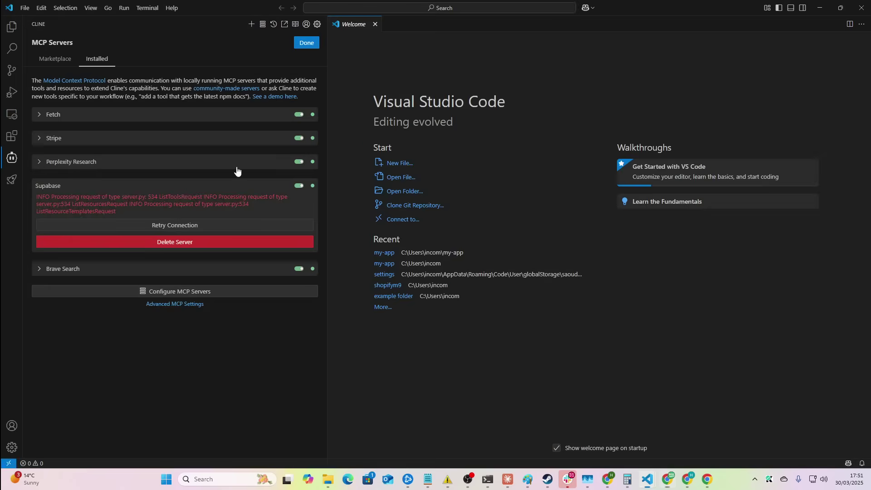
{"action": "left_click", "coordinate": [70, 60]}
{"action": "left_click", "coordinate": [92, 81]}
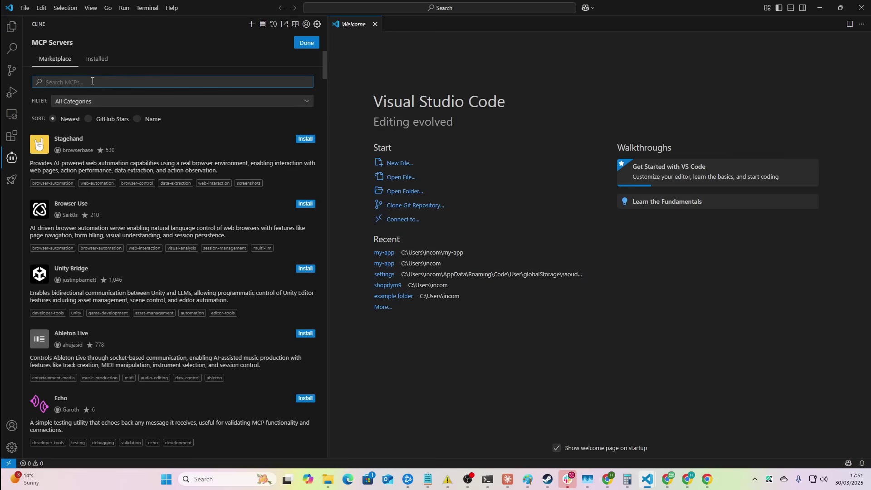
{"action": "type", "text": "fetch"}
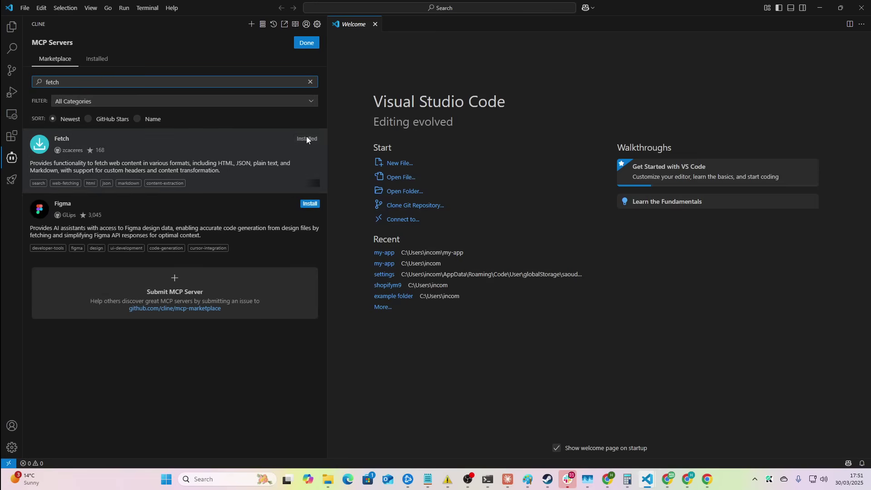
Step: Install the Figma MCP server and start a reply to Cline
{"action": "left_click", "coordinate": [309, 204]}
{"action": "left_click", "coordinate": [180, 431]}
{"action": "type", "text": "i'm on windows git bash"}
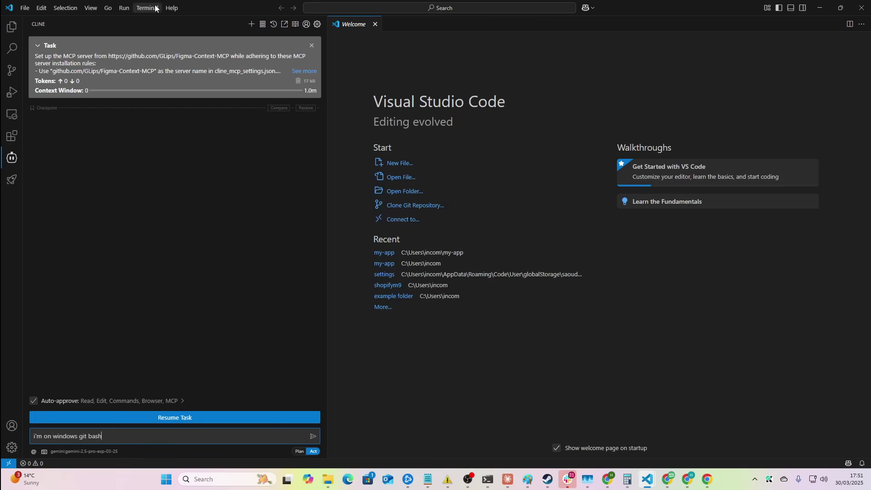
Step: Open a new bash terminal in VS Code
{"action": "left_click", "coordinate": [171, 8]}
{"action": "left_click", "coordinate": [153, 21]}
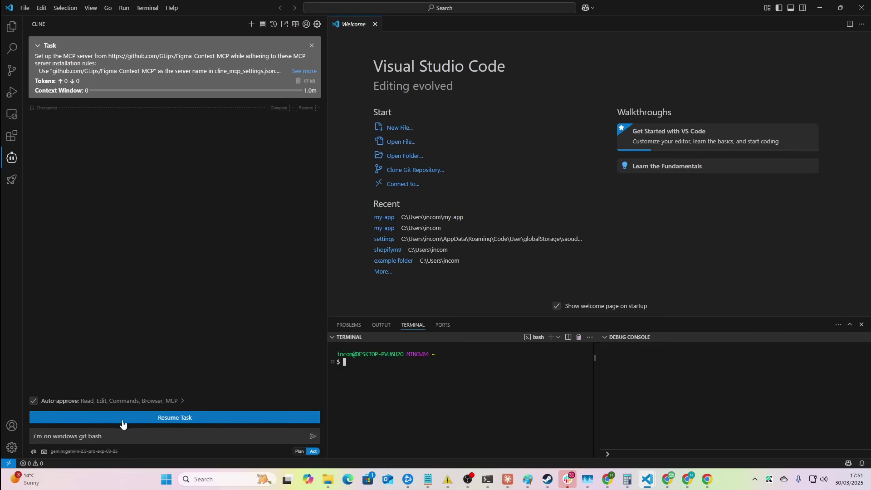
{"action": "mouse_move", "coordinate": [357, 362]}
{"action": "left_mouse_down"}
{"action": "mouse_move", "coordinate": [291, 350]}
{"action": "mouse_move", "coordinate": [366, 365]}
{"action": "mouse_move", "coordinate": [355, 369]}
{"action": "left_mouse_up"}
Step: Add a request for a system to start the MCP server to the message, and send it
{"action": "left_click_drag", "start_coordinate": [113, 436], "coordinate": [1, 436]}
{"action": "left_click", "coordinate": [165, 440]}
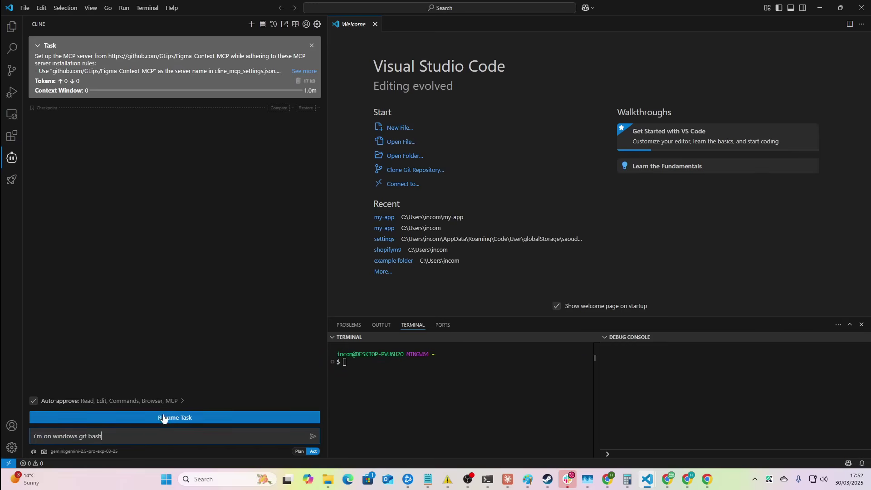
{"action": "type", "text": "- make sure you have some kind of system to start the MCP se"}
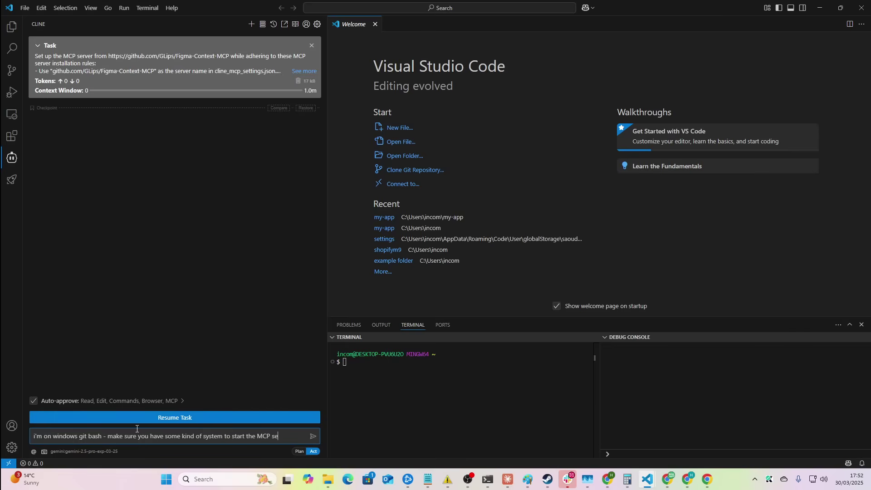
{"action": "type", "text": "rver when we run it"}
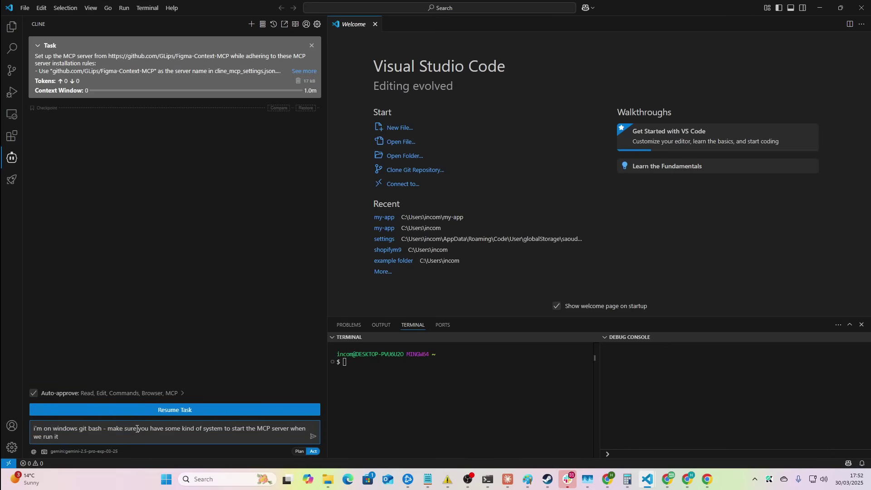
{"action": "key", "text": "Return"}
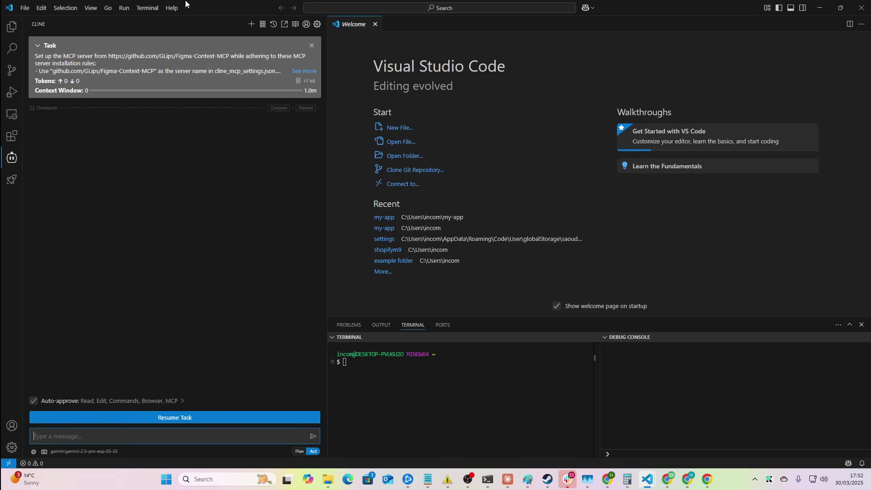
Step: Submit a new Cline task researching Redbubble keywords with site:redbubble.com intext:"t-shirt" operators
{"action": "left_click", "coordinate": [251, 23]}
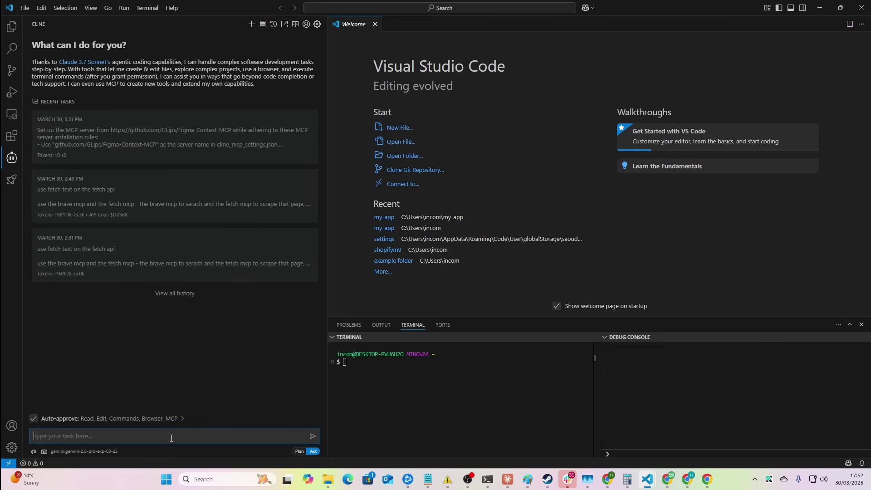
{"action": "type", "text": "use search operators to look for redbubble"}
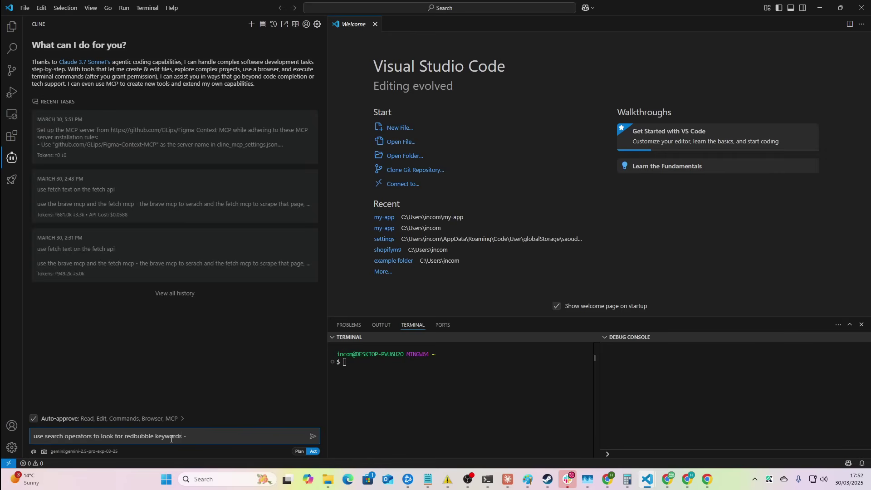
{"action": "type", "text": "keywords - use site:redbubble.com intext:\"t-shirt\" and if possible set it to wha"}
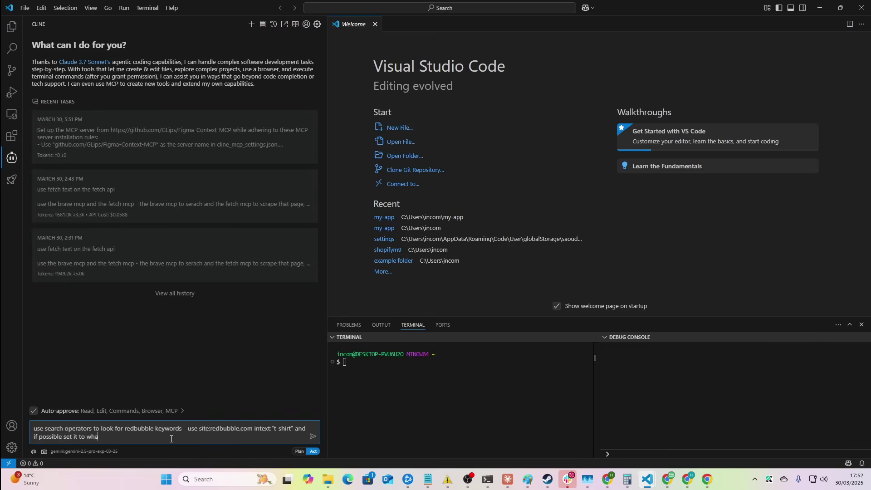
{"action": "type", "text": "ts starte d ranking in the last week and give me some interesting keyword reuslts"}
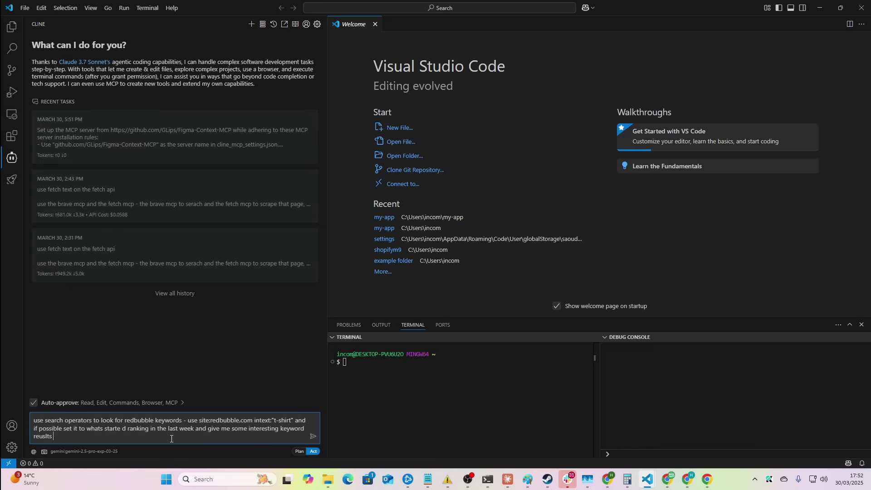
{"action": "type", "text": " you find on the serp"}
{"action": "key", "text": "Return"}
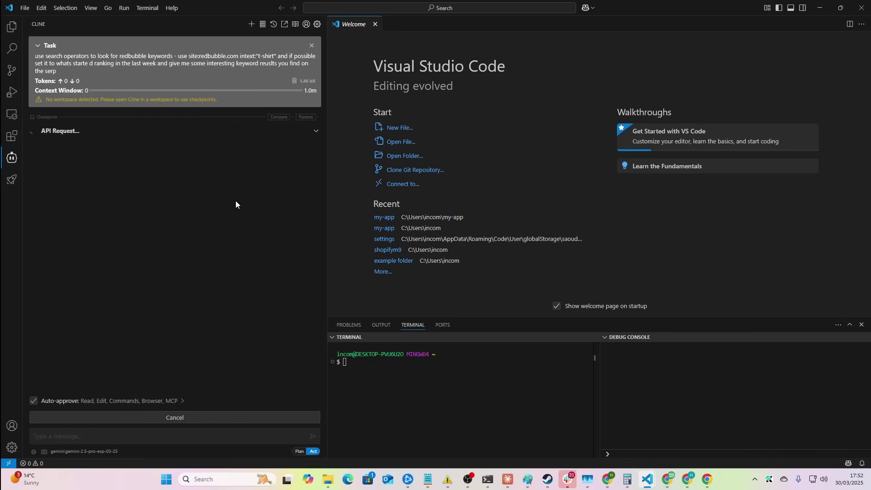
Step: Review Cline's completed Redbubble keyword summary and open the Insert Text Here T-Shirts result link
{"action": "key", "text": "alt+Tab"}
{"action": "key", "text": "Escape"}
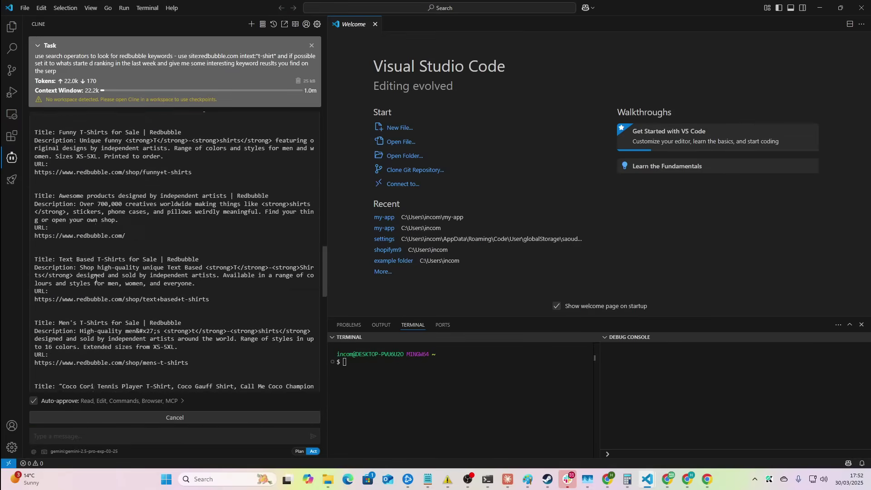
{"action": "scroll", "coordinate": [78, 227], "scroll_direction": "up", "scroll_amount": 3}
{"action": "scroll", "coordinate": [70, 245], "scroll_direction": "up", "scroll_amount": 2}
{"action": "left_click_drag", "start_coordinate": [70, 245], "coordinate": [204, 244]}
{"action": "scroll", "coordinate": [202, 270], "scroll_direction": "down", "scroll_amount": 10}
{"action": "scroll", "coordinate": [203, 270], "scroll_direction": "down", "scroll_amount": 10}
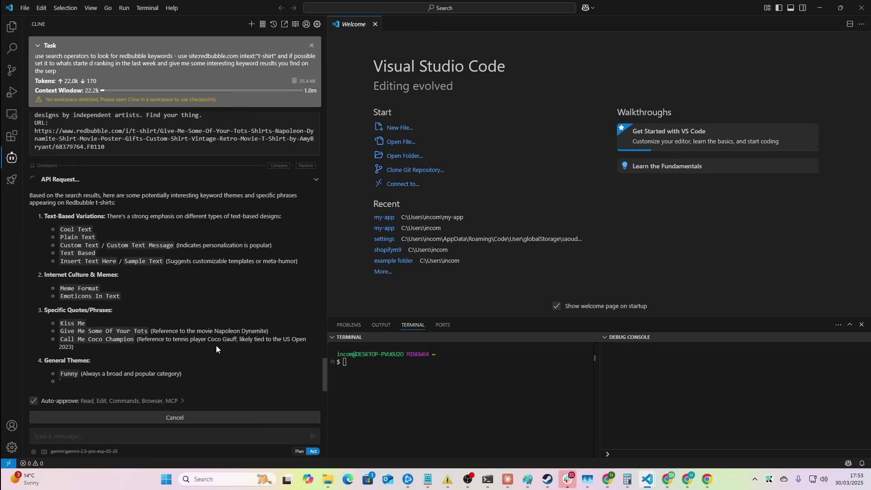
{"action": "scroll", "coordinate": [167, 333], "scroll_direction": "up", "scroll_amount": 2}
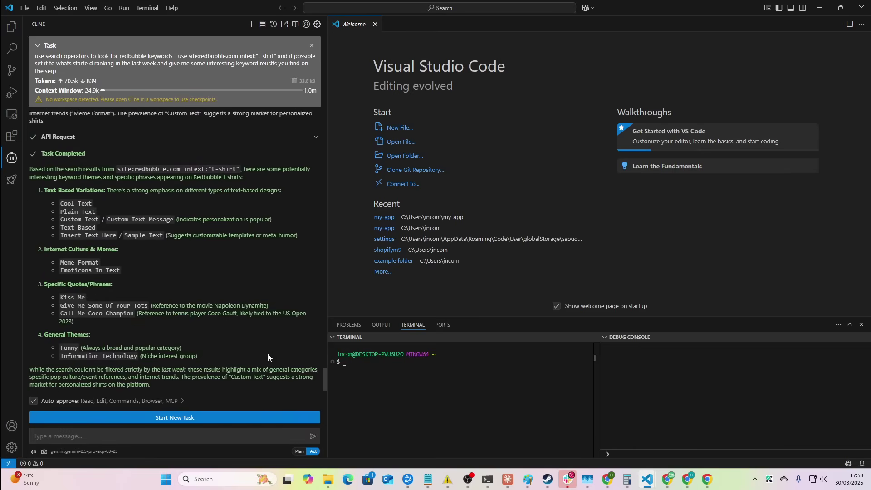
{"action": "scroll", "coordinate": [268, 353], "scroll_direction": "up", "scroll_amount": 15}
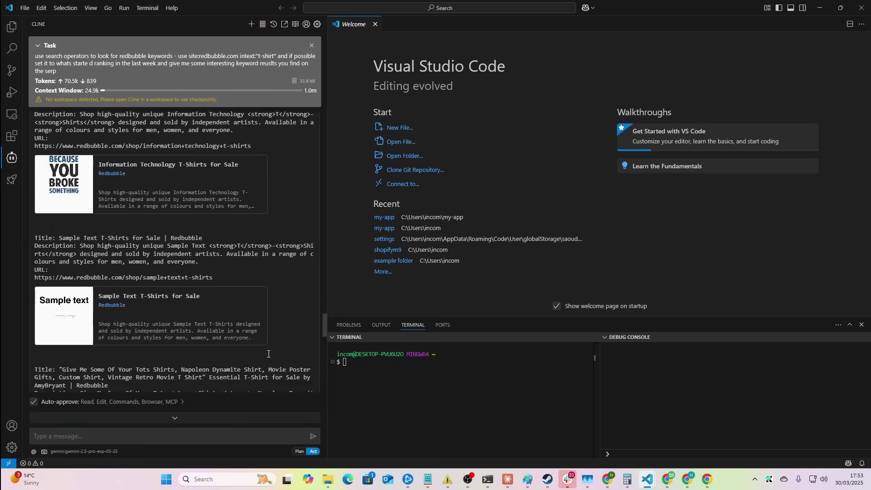
{"action": "scroll", "coordinate": [240, 335], "scroll_direction": "up", "scroll_amount": 6}
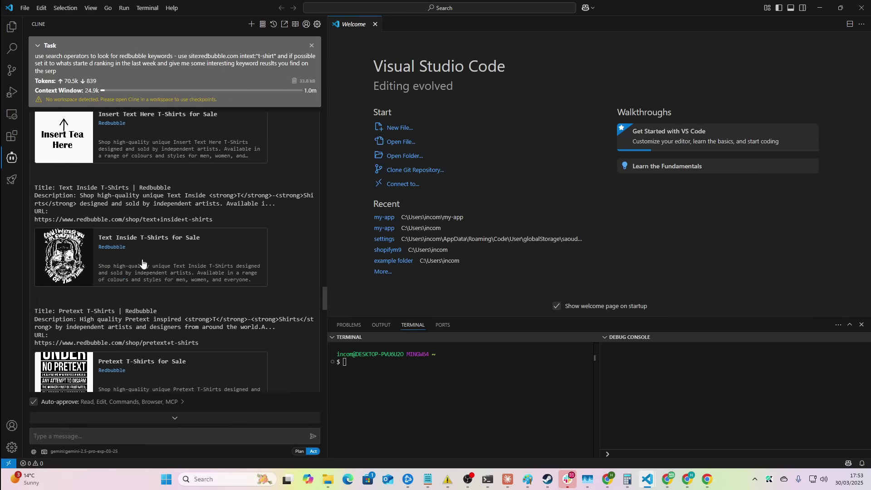
{"action": "scroll", "coordinate": [255, 293], "scroll_direction": "up", "scroll_amount": 7}
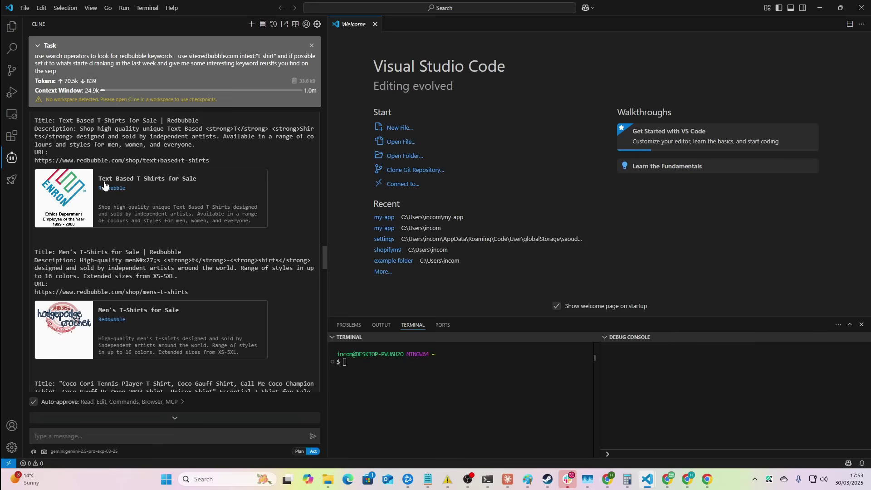
{"action": "scroll", "coordinate": [182, 270], "scroll_direction": "down", "scroll_amount": 6}
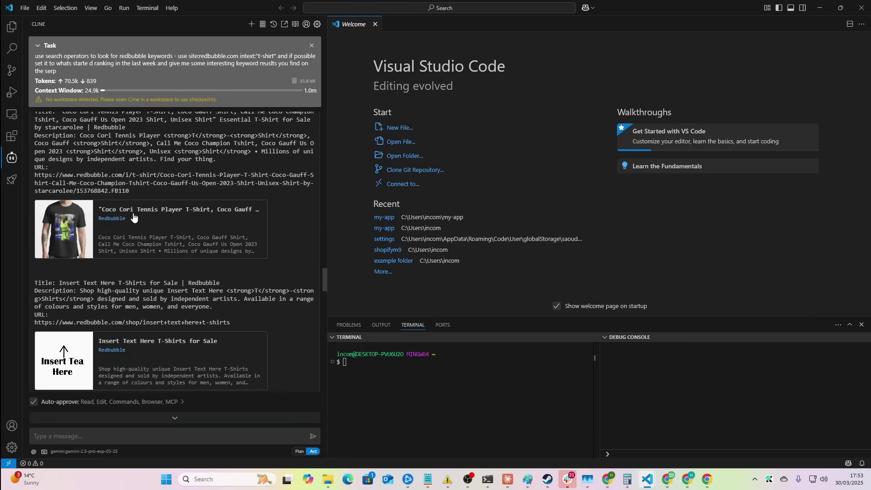
{"action": "scroll", "coordinate": [164, 236], "scroll_direction": "down", "scroll_amount": 3}
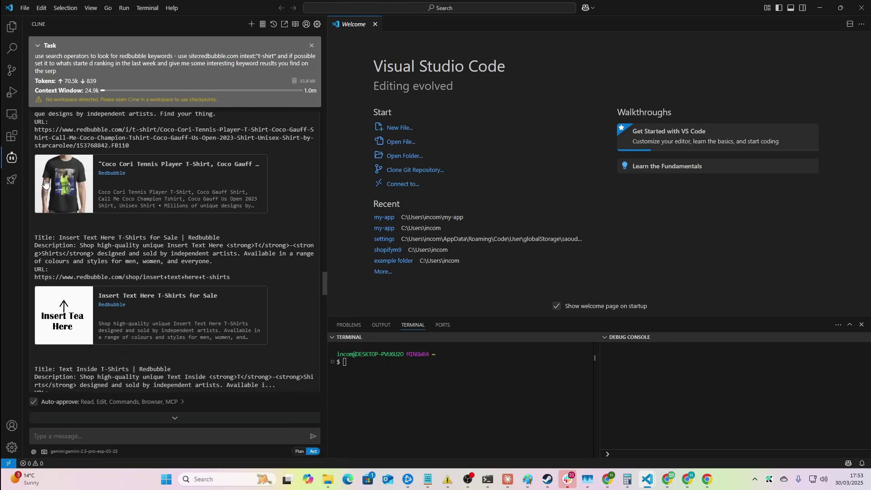
{"action": "left_click", "coordinate": [116, 208]}
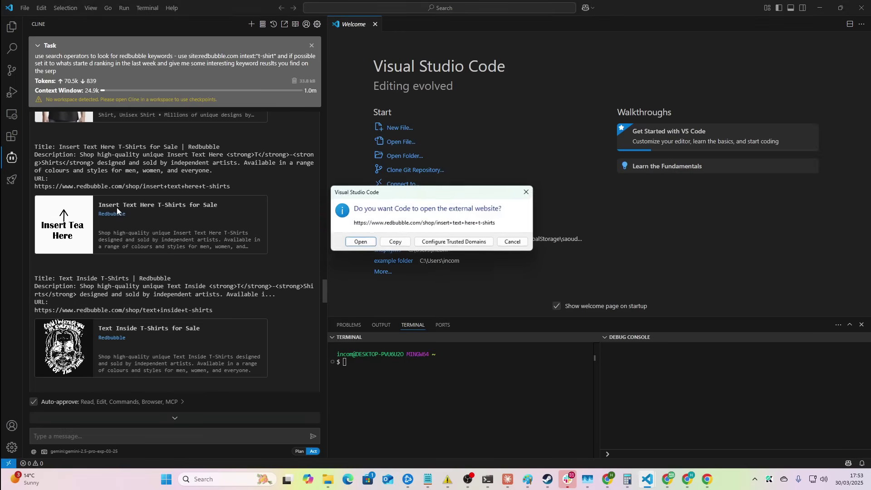
Step: Open the Insert Text Here T-Shirts page, dismiss the cookie notice, and scan the listings
{"action": "left_click", "coordinate": [360, 242]}
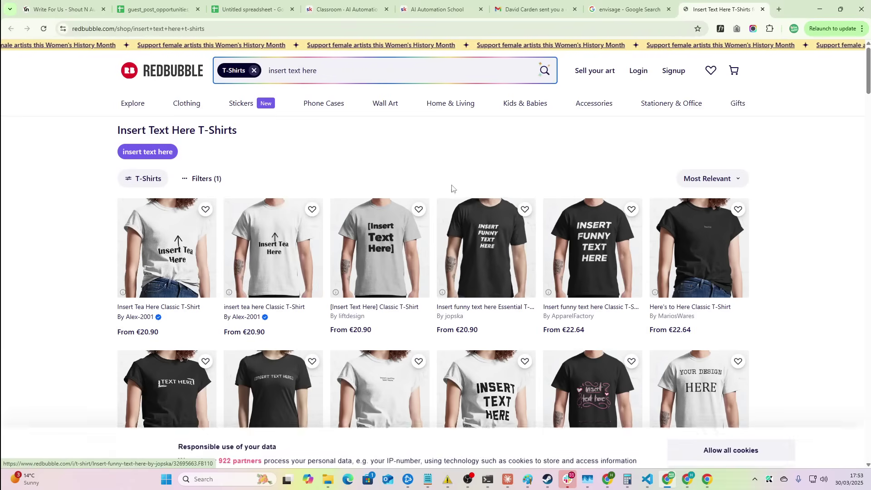
{"action": "left_click", "coordinate": [731, 339]}
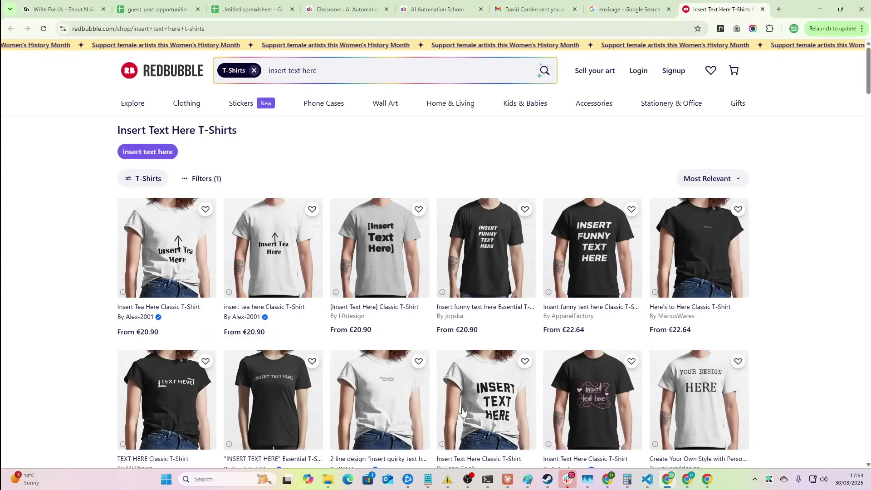
{"action": "scroll", "coordinate": [453, 236], "scroll_direction": "down", "scroll_amount": 1}
{"action": "scroll", "coordinate": [317, 191], "scroll_direction": "up", "scroll_amount": 1}
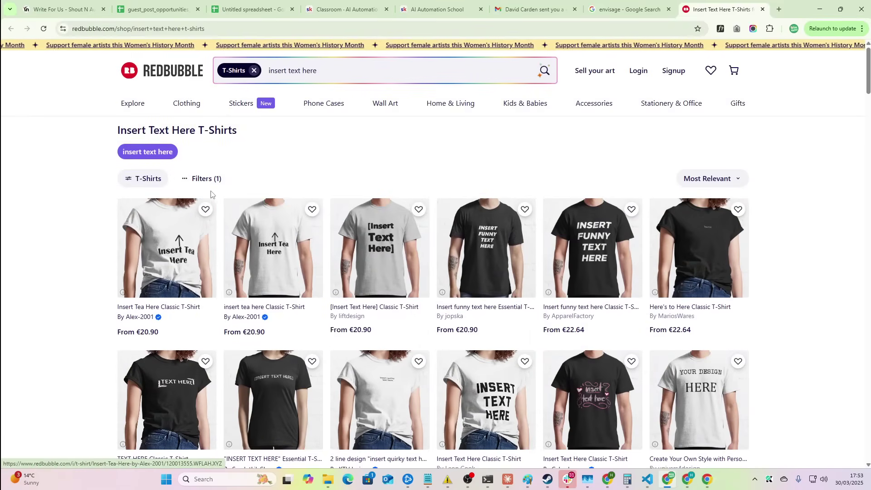
{"action": "scroll", "coordinate": [252, 163], "scroll_direction": "down", "scroll_amount": 20}
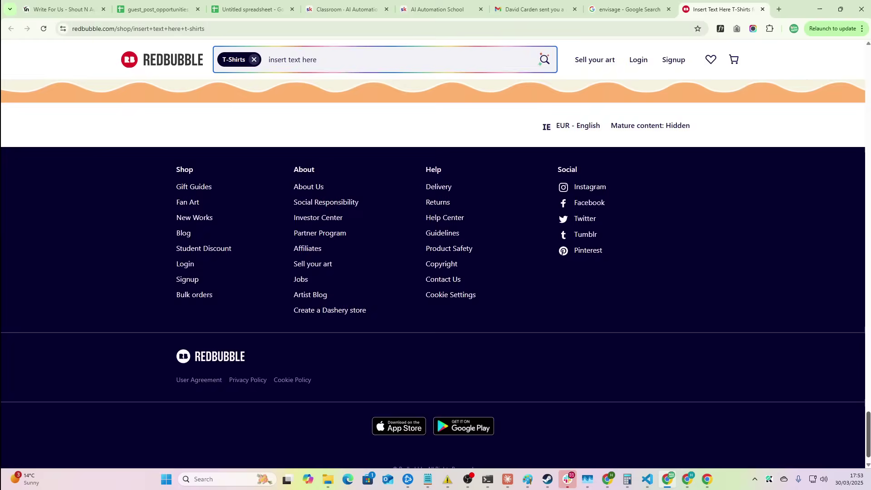
{"action": "scroll", "coordinate": [252, 162], "scroll_direction": "up", "scroll_amount": 6}
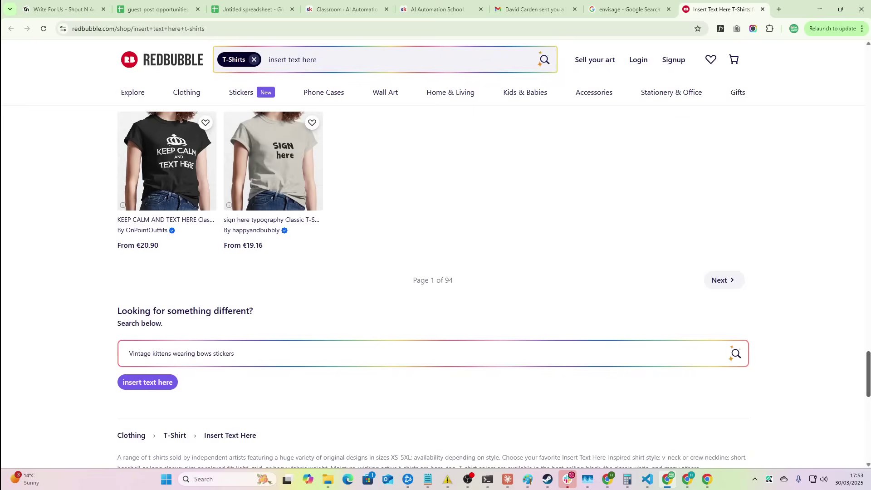
{"action": "scroll", "coordinate": [303, 110], "scroll_direction": "up", "scroll_amount": 20}
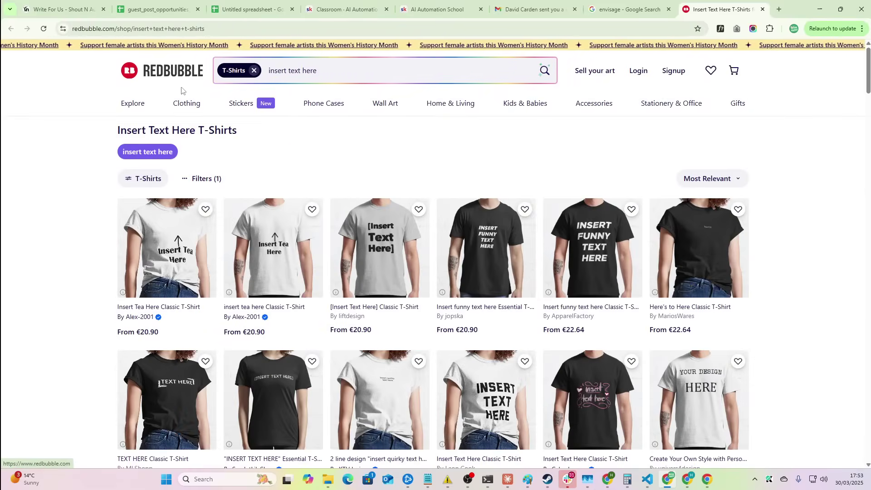
{"action": "key", "text": "alt+Tab"}
{"action": "scroll", "coordinate": [169, 306], "scroll_direction": "down", "scroll_amount": 3}
{"action": "scroll", "coordinate": [159, 286], "scroll_direction": "down", "scroll_amount": 3}
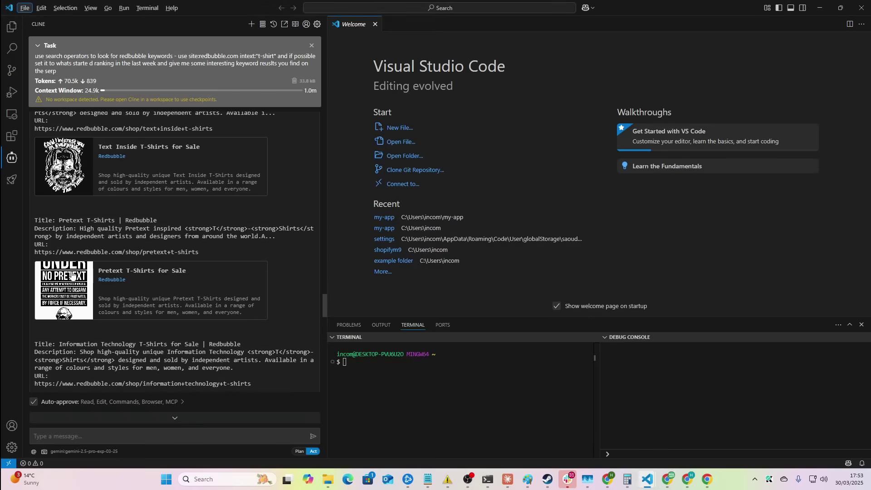
{"action": "scroll", "coordinate": [144, 258], "scroll_direction": "down", "scroll_amount": 3}
{"action": "scroll", "coordinate": [145, 262], "scroll_direction": "down", "scroll_amount": 1}
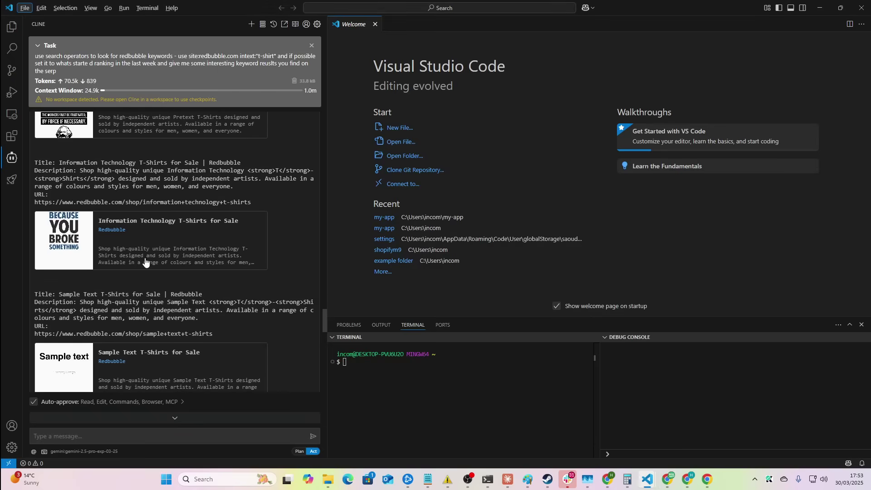
{"action": "scroll", "coordinate": [145, 262], "scroll_direction": "down", "scroll_amount": 8}
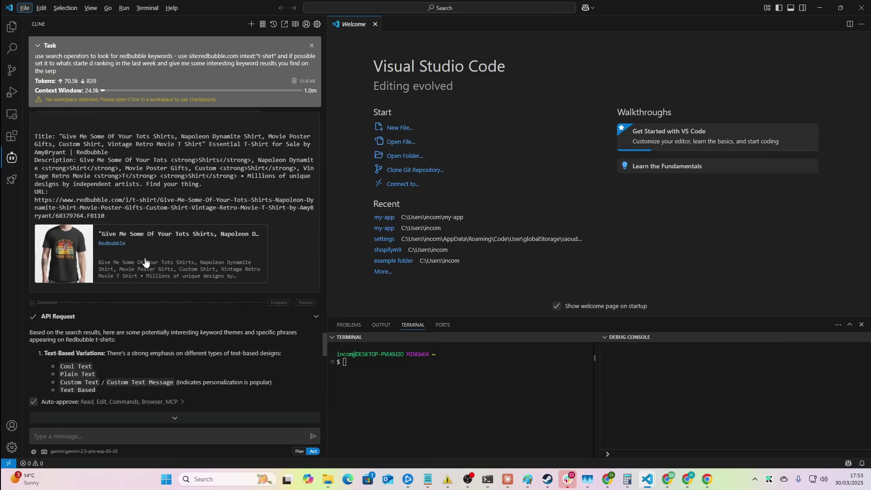
{"action": "scroll", "coordinate": [146, 262], "scroll_direction": "down", "scroll_amount": 3}
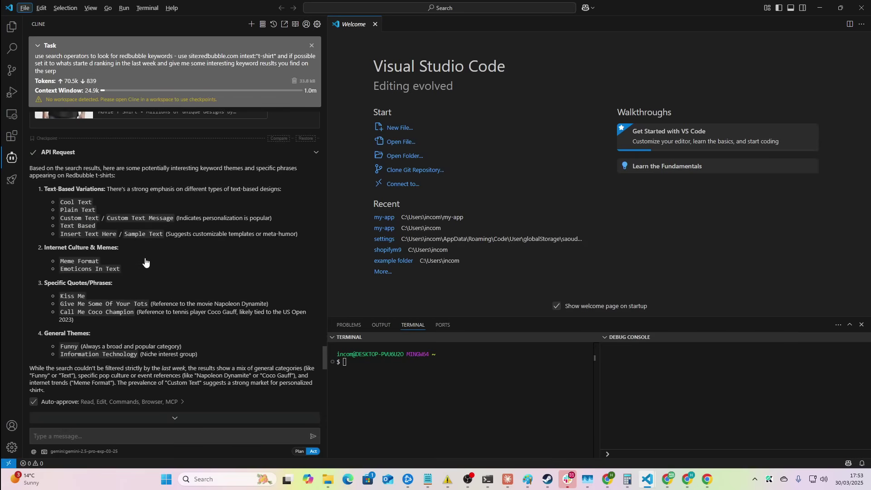